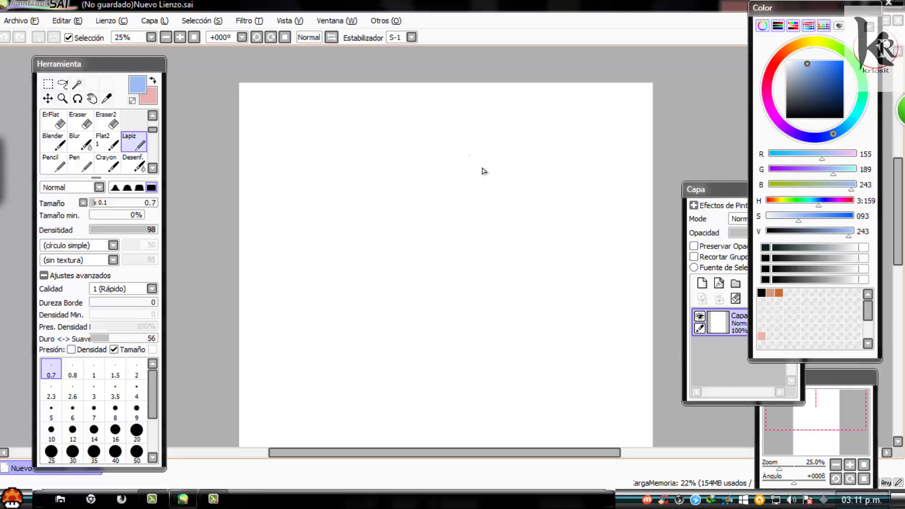
With the Pencil at size 6 and a darker blue, sketch a loose circle for a head near the canvas's upper centre.
left_click(483, 168)
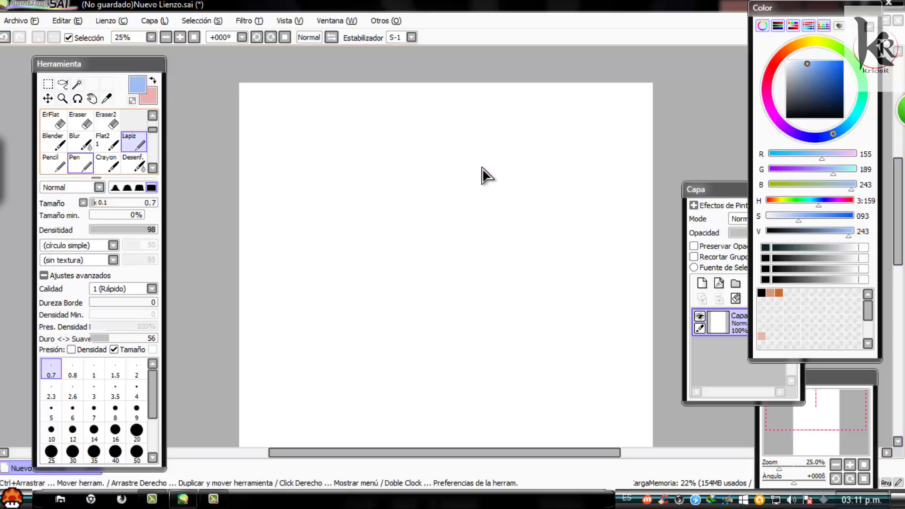
left_click(53, 163)
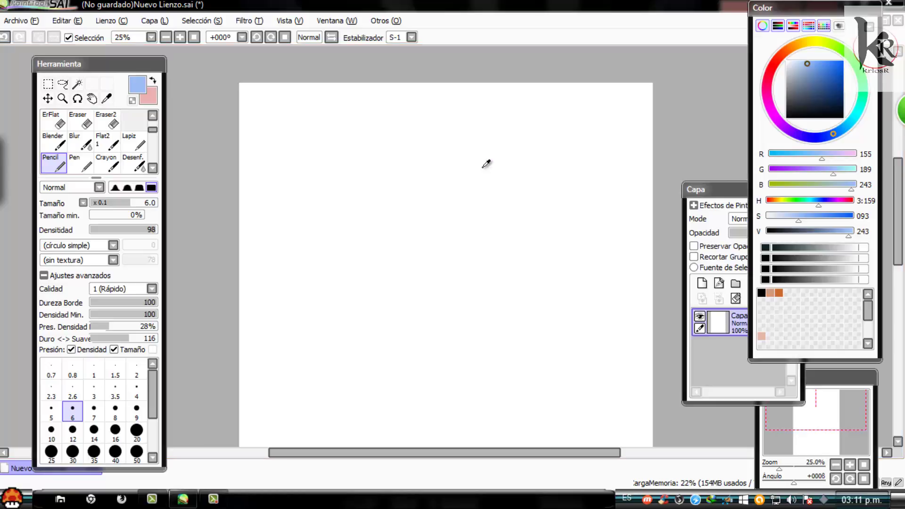
left_click(486, 164, "alt")
mouse_move(480, 137)
left_mouse_down()
mouse_move(492, 152)
mouse_move(494, 178)
left_mouse_up()
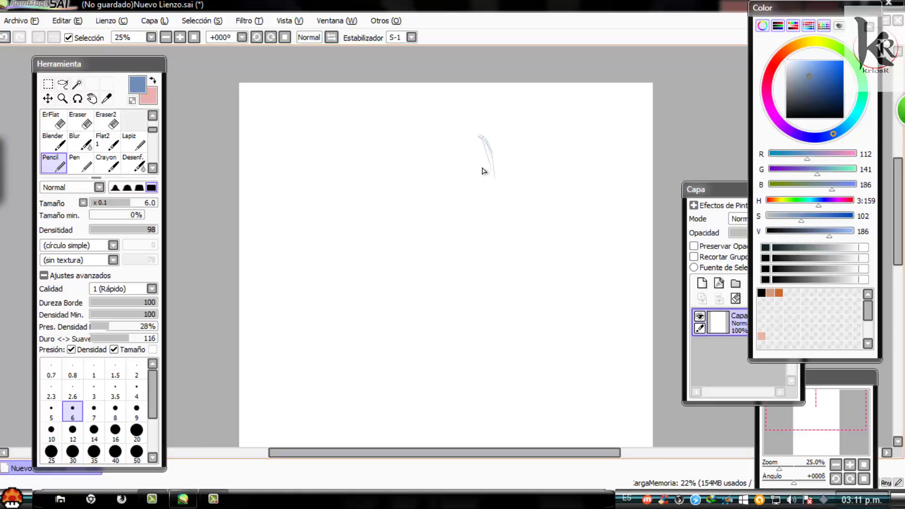
mouse_move(459, 131)
left_mouse_down()
mouse_move(424, 164)
mouse_move(425, 186)
left_mouse_up()
left_click(487, 186)
mouse_move(453, 134)
left_mouse_down()
mouse_move(477, 134)
mouse_move(499, 179)
mouse_move(490, 195)
mouse_move(447, 206)
mouse_move(425, 179)
mouse_move(441, 199)
left_mouse_up()
mouse_move(440, 202)
left_mouse_down()
mouse_move(475, 199)
mouse_move(432, 202)
left_mouse_up()
mouse_move(425, 150)
left_mouse_down()
mouse_move(422, 181)
mouse_move(423, 151)
mouse_move(425, 169)
left_mouse_up()
mouse_move(450, 132)
left_mouse_down()
mouse_move(438, 141)
mouse_move(474, 130)
mouse_move(493, 159)
mouse_move(488, 154)
left_mouse_up()
mouse_move(488, 157)
left_mouse_down()
mouse_move(485, 196)
mouse_move(443, 197)
left_mouse_up()
left_click_drag(426, 151, 422, 171)
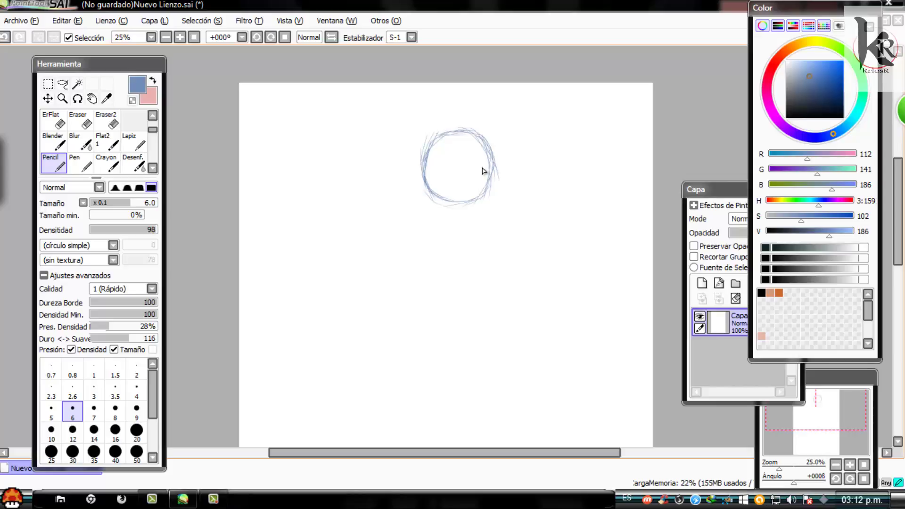
Reinforce the head circle's outline and sketch a jaw tapering to a pointed chin below it.
left_click_drag(489, 150, 487, 178)
left_click_drag(442, 209, 460, 218)
left_click_drag(483, 208, 469, 219)
Handwrite "Hombres" and "Mujeres" in the canvas's upper-left area and underline the second word.
left_click_drag(284, 106, 287, 119)
left_click_drag(292, 112, 332, 107)
left_click_drag(287, 134, 299, 143)
mouse_move(301, 134)
left_mouse_down()
mouse_move(313, 133)
mouse_move(315, 147)
left_mouse_up()
left_click_drag(318, 139, 338, 130)
left_click_drag(283, 159, 348, 134)
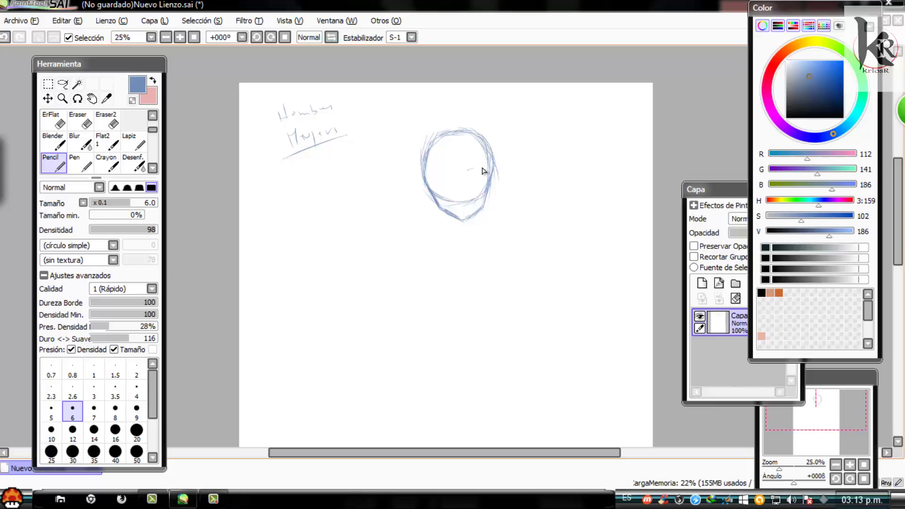
Sketch the head's eyebrows, narrow eyes and nose, and add the ears and neck.
left_click_drag(467, 170, 483, 167)
left_click_drag(435, 174, 446, 174)
mouse_move(452, 217)
left_mouse_down()
mouse_move(451, 232)
mouse_move(477, 233)
mouse_move(449, 234)
left_mouse_up()
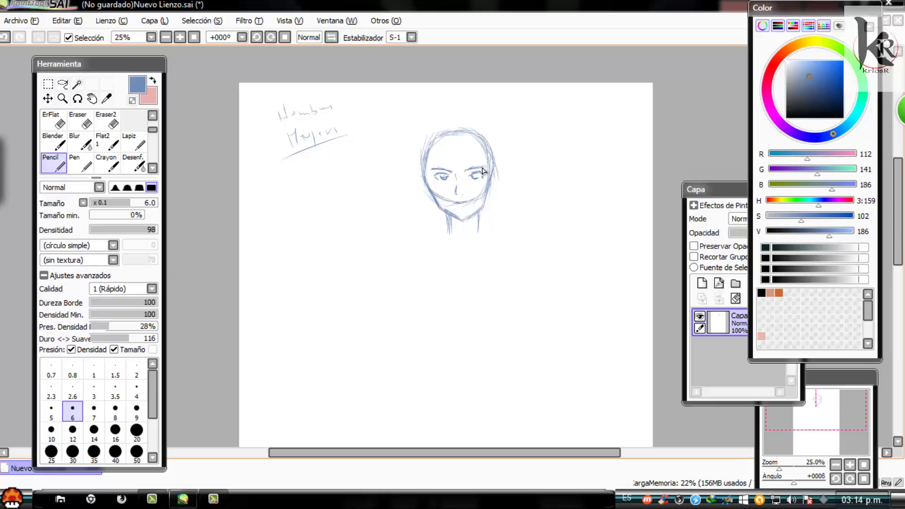
left_click_drag(415, 181, 429, 176)
left_click_drag(500, 180, 511, 188)
Sketch two small ear studies with jagged hair above them in the canvas's upper-right area.
mouse_move(616, 128)
left_mouse_down()
mouse_move(624, 136)
mouse_move(611, 152)
left_mouse_up()
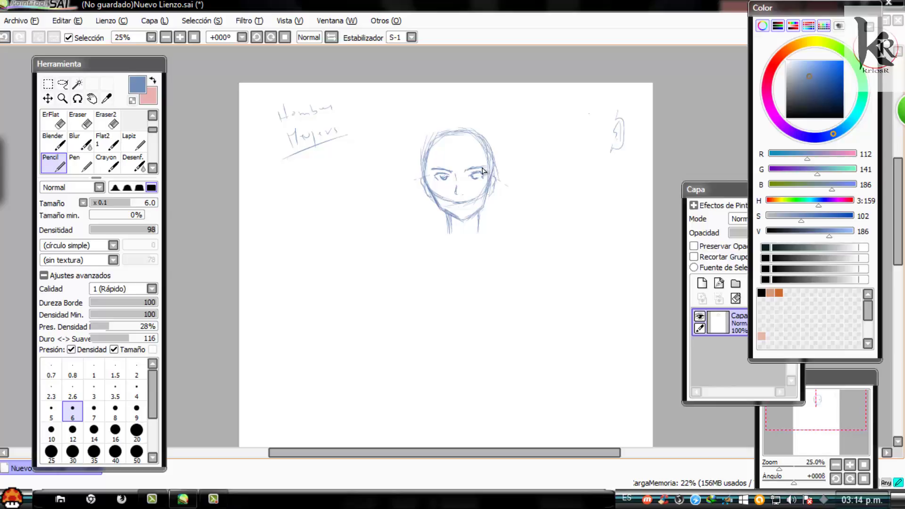
mouse_move(591, 114)
left_mouse_down()
mouse_move(595, 129)
mouse_move(580, 138)
left_mouse_up()
mouse_move(627, 100)
left_mouse_down()
mouse_move(616, 114)
mouse_move(578, 114)
mouse_move(615, 128)
left_mouse_up()
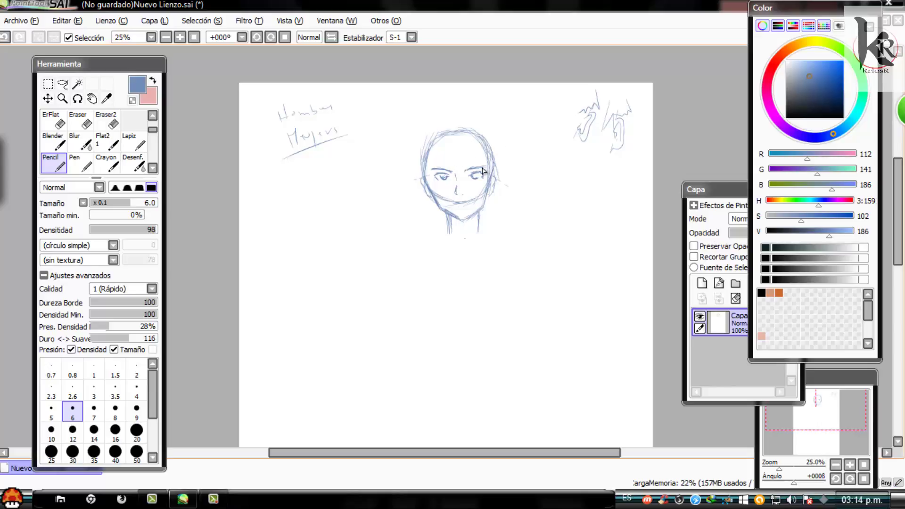
Sketch an open collar around both sides of the neck.
mouse_move(479, 211)
left_mouse_down()
mouse_move(474, 241)
mouse_move(453, 246)
mouse_move(438, 233)
mouse_move(493, 231)
mouse_move(434, 250)
mouse_move(428, 238)
mouse_move(430, 252)
left_mouse_up()
left_click_drag(480, 236, 455, 245)
left_click_drag(448, 238, 460, 251)
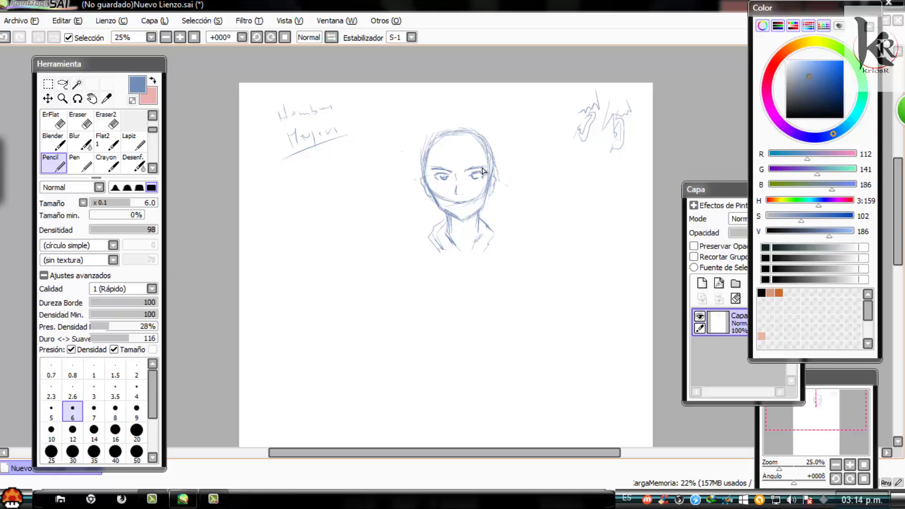
Erase the construction arc across the lower face with Eraser2 at size 7, leaving a short mouth line.
key("e")
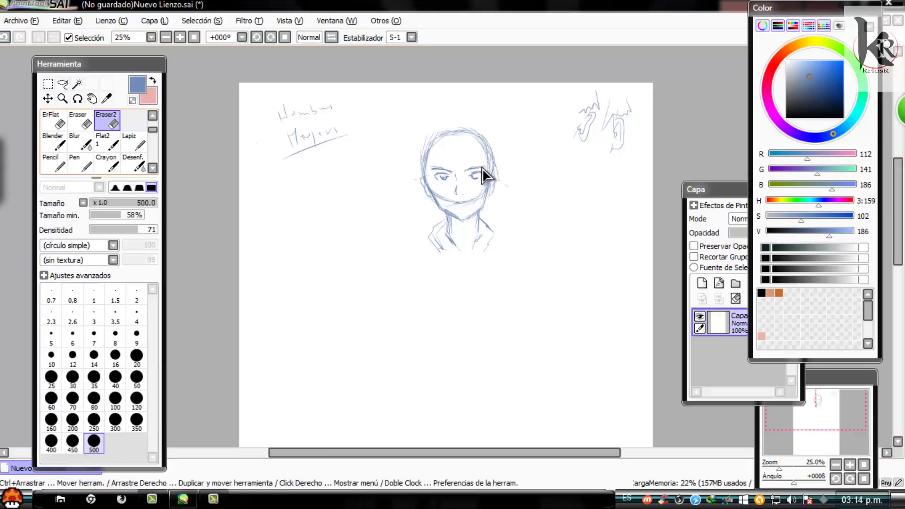
left_click(94, 337)
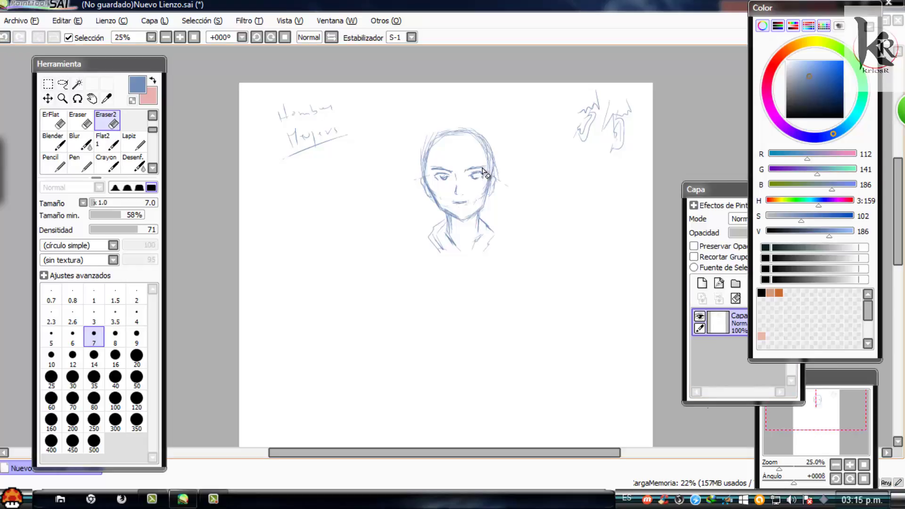
left_click_drag(715, 189, 727, 162)
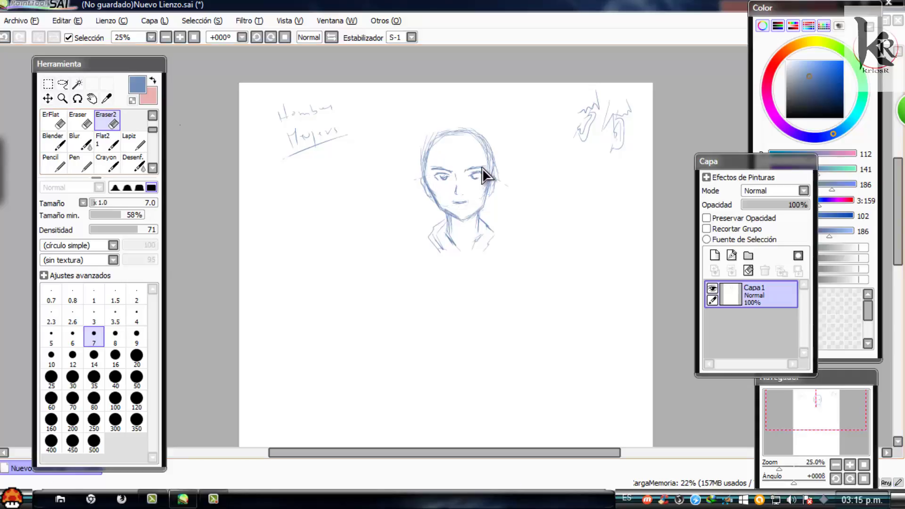
Sketch the pointed fringe over the forehead and the spiky right outline of the hair with the Pencil.
key("n")
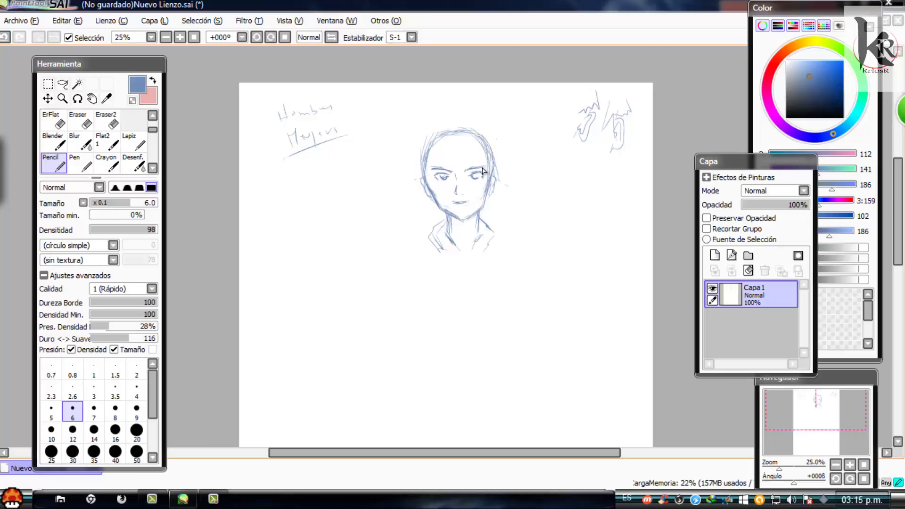
left_click_drag(497, 140, 505, 169)
mouse_move(496, 148)
left_mouse_down()
mouse_move(498, 180)
mouse_move(483, 160)
left_mouse_up()
mouse_move(471, 137)
left_mouse_down()
mouse_move(485, 166)
mouse_move(436, 168)
left_mouse_up()
left_click_drag(442, 137, 425, 175)
left_click_drag(426, 152, 417, 173)
mouse_move(468, 101)
left_mouse_down()
mouse_move(481, 99)
mouse_move(512, 162)
left_mouse_up()
mouse_move(460, 95)
left_mouse_down()
mouse_move(421, 120)
mouse_move(403, 160)
left_mouse_up()
mouse_move(414, 142)
left_mouse_down()
mouse_move(403, 168)
mouse_move(431, 215)
left_mouse_up()
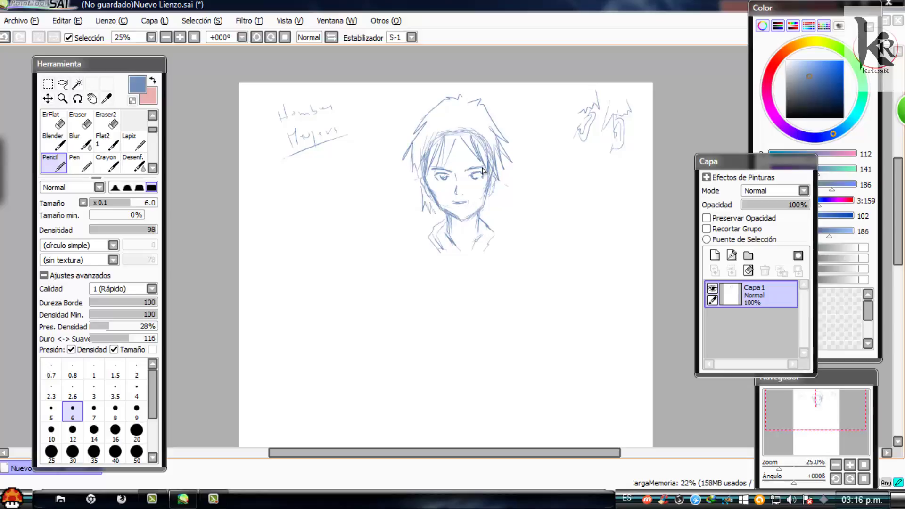
key("ctrl+z")
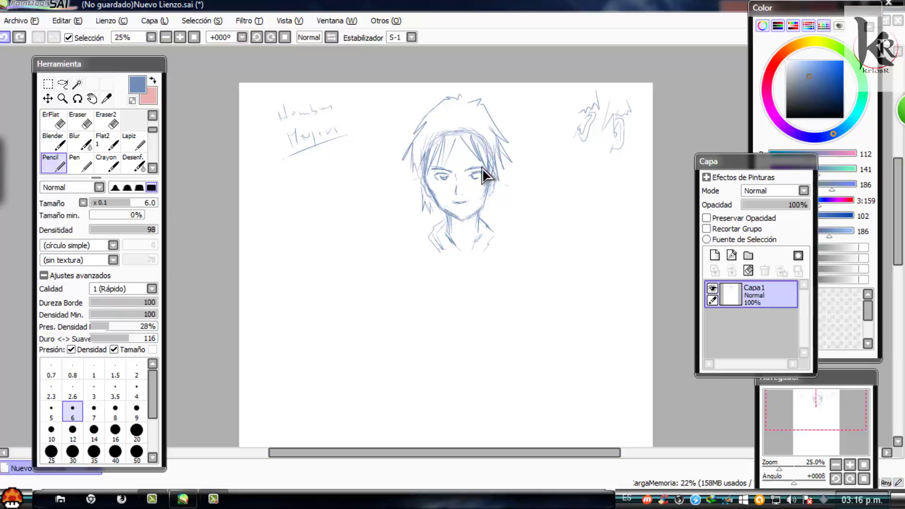
key("ctrl+z")
key("ctrl+z")
key("ctrl+z")
key("ctrl+z")
key("ctrl+z")
key("ctrl+z")
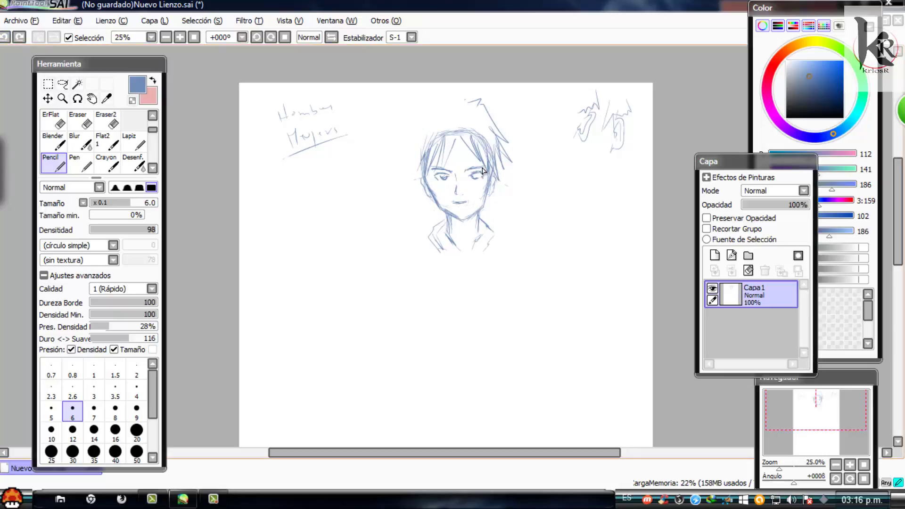
Sketch the hair's jagged left outline with extra fringe strands, and draw a shoulder line on each side of the collar.
mouse_move(466, 101)
left_mouse_down()
mouse_move(437, 101)
mouse_move(415, 125)
mouse_move(409, 163)
mouse_move(418, 181)
left_mouse_up()
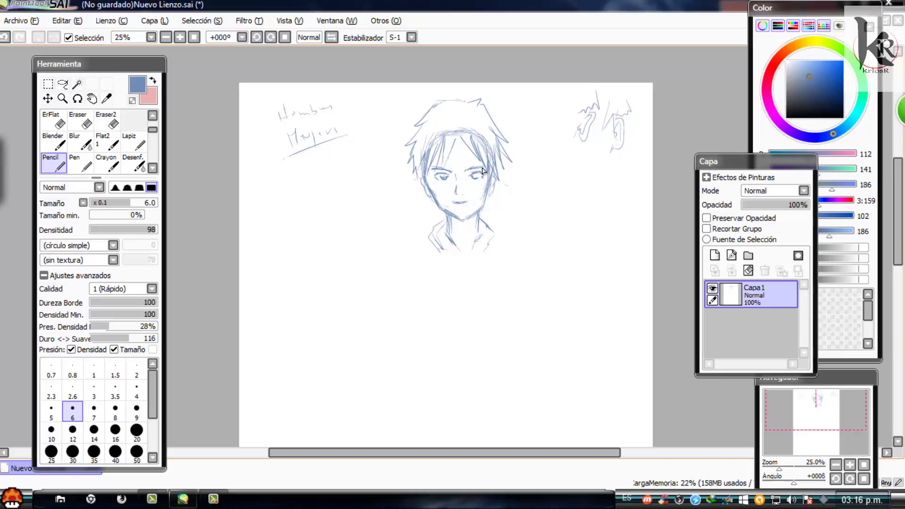
mouse_move(445, 142)
left_mouse_down()
mouse_move(441, 159)
mouse_move(467, 161)
left_mouse_up()
mouse_move(485, 223)
left_mouse_down()
mouse_move(493, 231)
mouse_move(482, 247)
mouse_move(508, 244)
mouse_move(545, 259)
left_mouse_up()
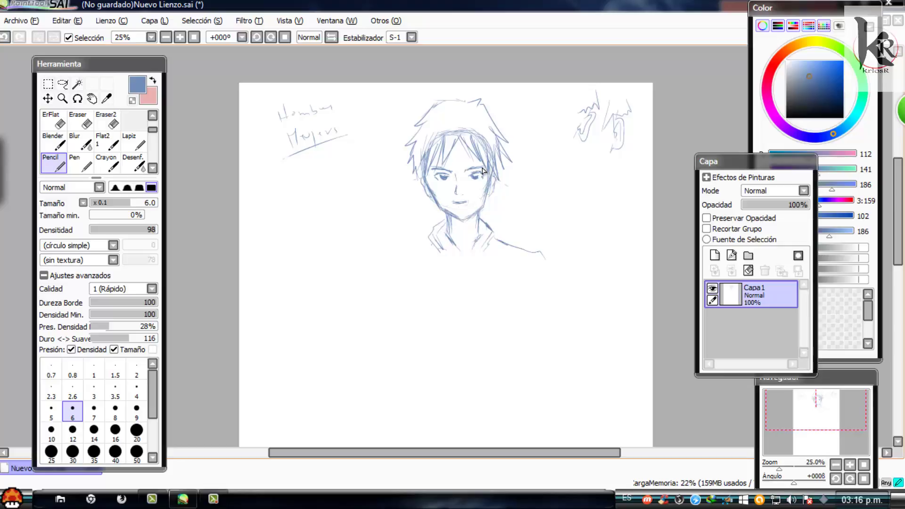
mouse_move(432, 245)
left_mouse_down()
mouse_move(383, 258)
mouse_move(382, 266)
left_mouse_up()
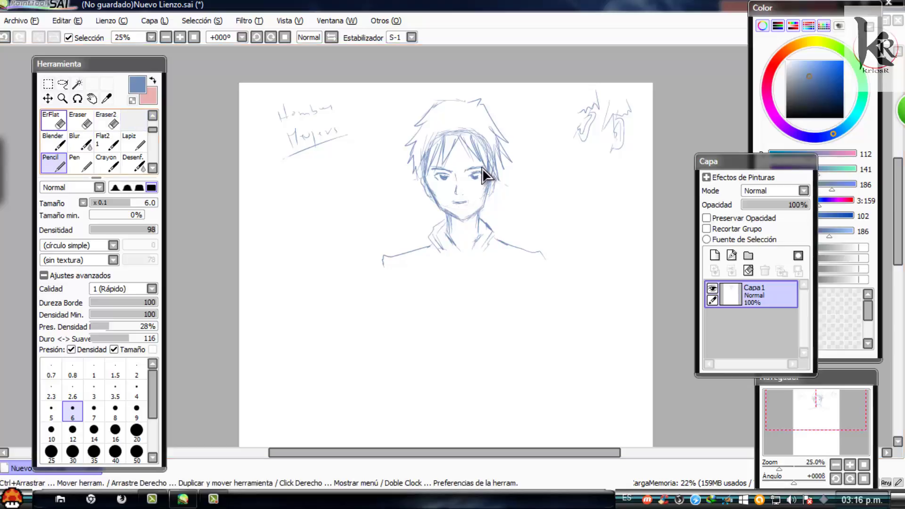
Erase the construction line at the hairline with the ErFlat eraser at size 20, and replace the mouth with a fainter pencil line.
key("e")
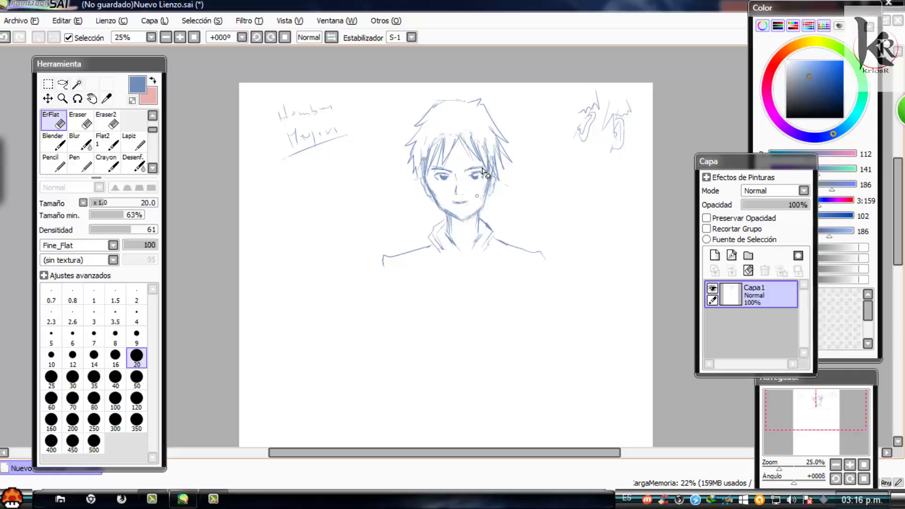
left_click_drag(452, 204, 457, 203)
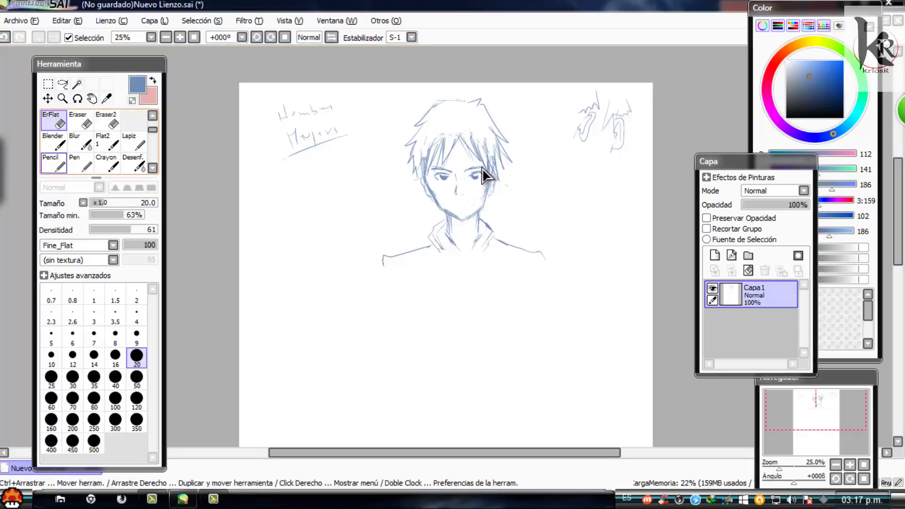
left_click(53, 163)
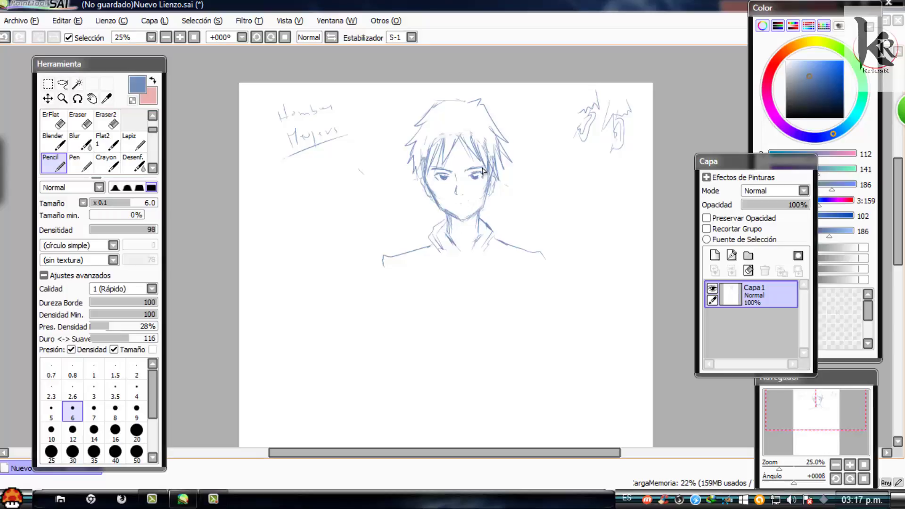
left_click_drag(455, 203, 463, 203)
Shade the neck under the chin and refine the collar opening and the spikes on top of the hair.
left_click_drag(451, 223, 446, 233)
left_click_drag(454, 246, 479, 254)
mouse_move(451, 94)
left_mouse_down()
mouse_move(467, 105)
mouse_move(456, 98)
left_mouse_up()
Sketch a second head below the first, with a construction circle and a jaw narrowing to a pointed chin.
left_click_drag(501, 308, 500, 348)
mouse_move(430, 297)
left_mouse_down()
mouse_move(497, 295)
mouse_move(423, 318)
mouse_move(428, 334)
mouse_move(437, 296)
mouse_move(470, 293)
mouse_move(502, 326)
left_mouse_up()
mouse_move(482, 295)
left_mouse_down()
mouse_move(498, 311)
mouse_move(498, 349)
left_mouse_up()
mouse_move(427, 312)
left_mouse_down()
mouse_move(430, 340)
mouse_move(460, 367)
mouse_move(475, 362)
mouse_move(427, 338)
mouse_move(438, 304)
mouse_move(483, 287)
mouse_move(495, 346)
left_mouse_up()
mouse_move(438, 301)
left_mouse_down()
mouse_move(429, 318)
mouse_move(441, 363)
left_mouse_up()
left_click_drag(498, 342, 490, 363)
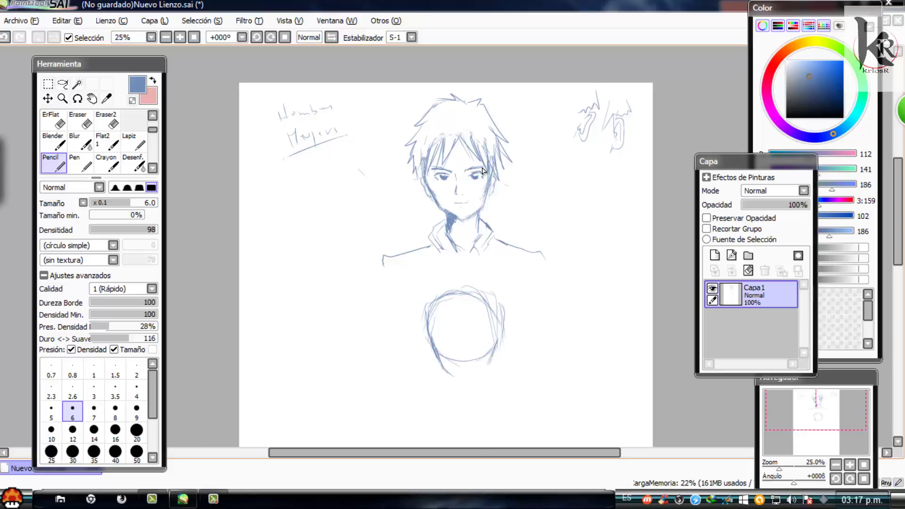
left_click_drag(448, 370, 472, 381)
Draw a plus-shaped mark left of the first portrait and an F-shaped mark with a small hook right of it.
mouse_move(296, 192)
left_mouse_down()
mouse_move(295, 225)
mouse_move(306, 206)
left_mouse_up()
left_click_drag(605, 190, 613, 233)
left_click_drag(615, 173, 621, 183)
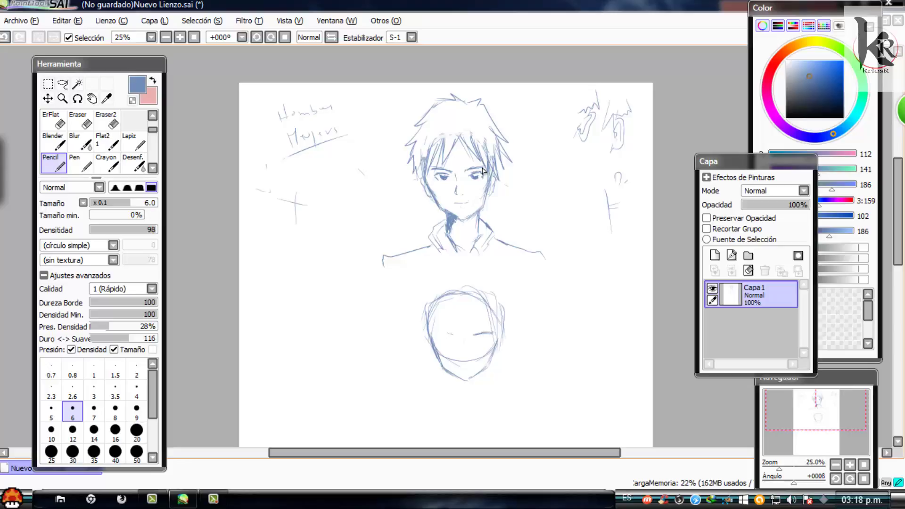
Sketch thin eyebrows, large round eyes, a tiny nose and a small mouth on the second head.
left_click_drag(452, 335, 434, 333)
left_click_drag(477, 340, 485, 346)
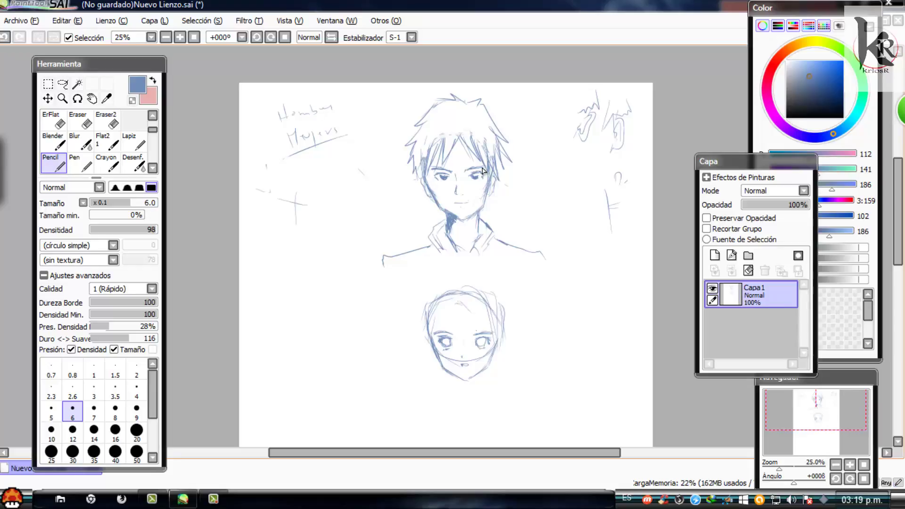
Sketch the second head's parted fringe and long straight hair strands falling down both sides of the face.
mouse_move(464, 305)
left_mouse_down()
mouse_move(477, 323)
mouse_move(470, 313)
mouse_move(476, 370)
left_mouse_up()
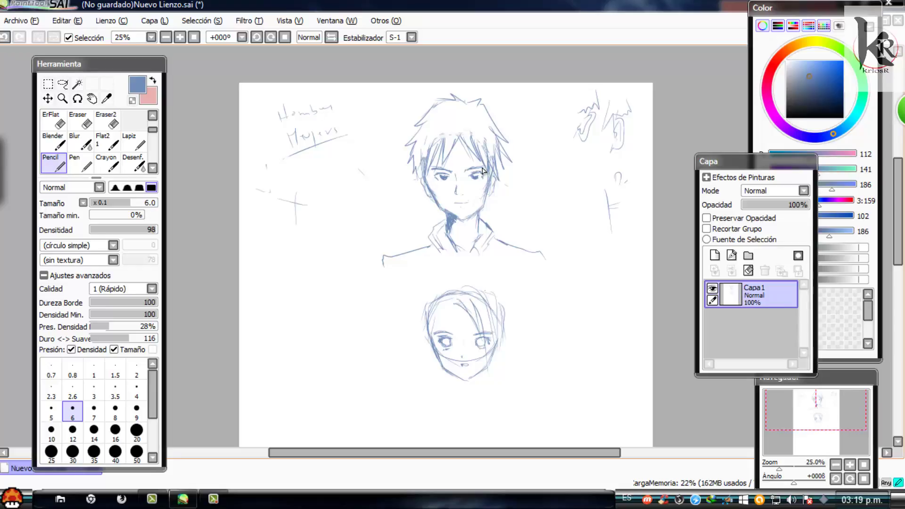
left_click_drag(490, 293, 487, 380)
left_click_drag(494, 323, 491, 389)
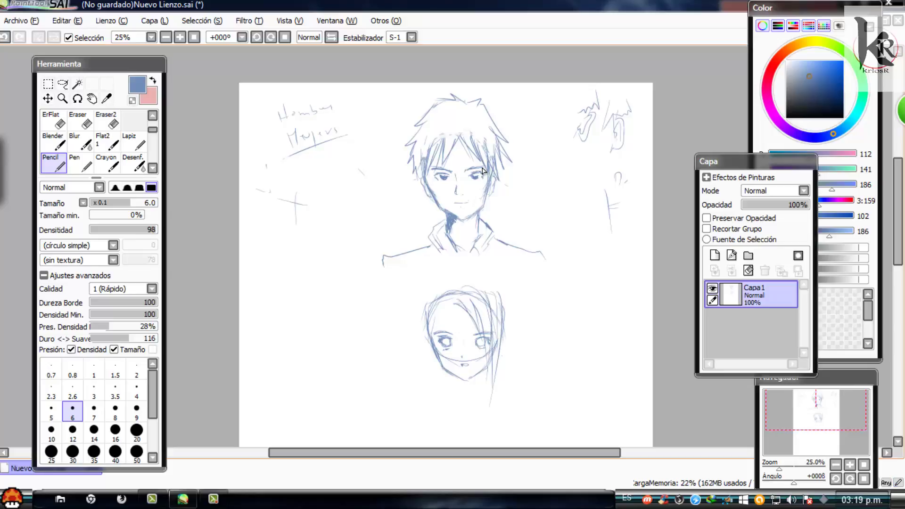
mouse_move(504, 294)
left_mouse_down()
mouse_move(490, 407)
mouse_move(500, 375)
left_mouse_up()
mouse_move(449, 302)
left_mouse_down()
mouse_move(424, 353)
mouse_move(439, 410)
left_mouse_up()
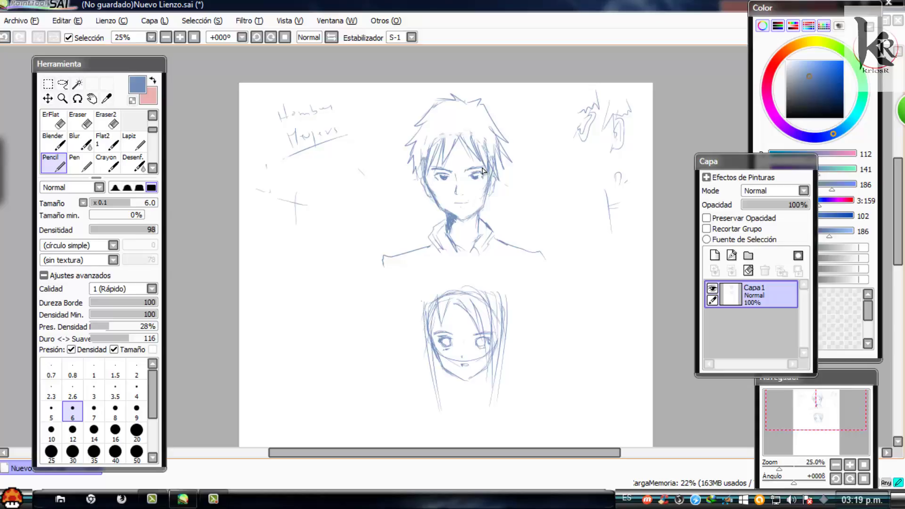
mouse_move(421, 301)
left_mouse_down()
mouse_move(436, 385)
mouse_move(414, 309)
mouse_move(427, 364)
left_mouse_up()
left_click_drag(415, 319, 422, 344)
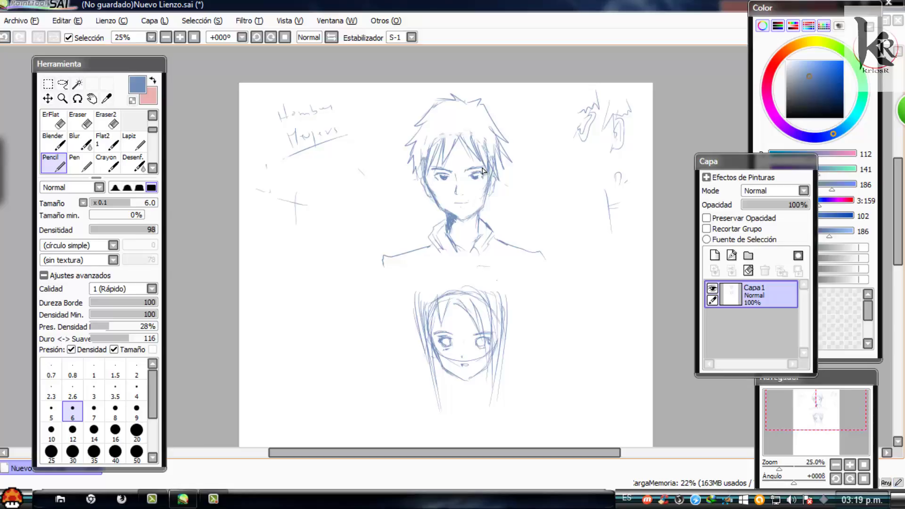
Sketch the rounded crown of the long hair above the second head, joining both side strands.
mouse_move(483, 261)
left_mouse_down()
mouse_move(508, 288)
mouse_move(508, 307)
left_mouse_up()
mouse_move(445, 257)
left_mouse_down()
mouse_move(419, 263)
mouse_move(417, 296)
mouse_move(428, 270)
left_mouse_up()
mouse_move(483, 258)
left_mouse_down()
mouse_move(459, 261)
mouse_move(494, 271)
mouse_move(431, 267)
left_mouse_up()
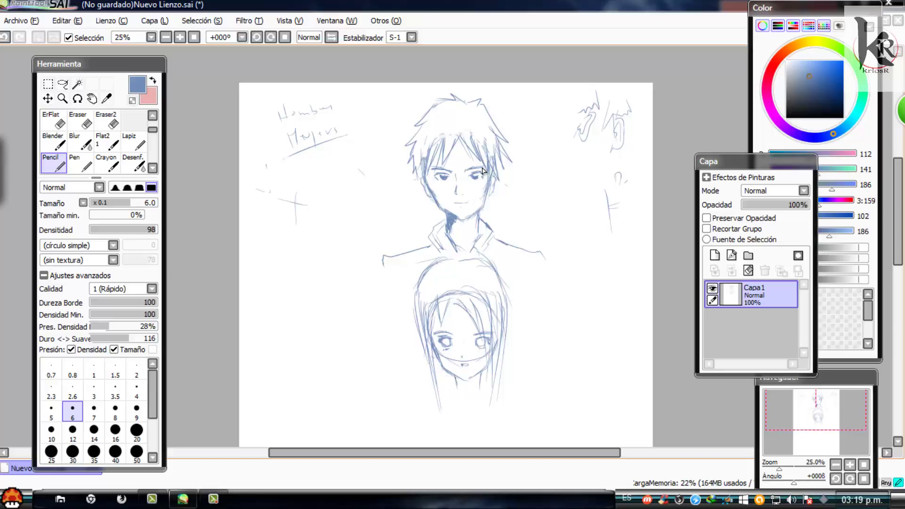
Sketch the second figure's slim neck, small collar and sloping shoulders.
mouse_move(457, 382)
left_mouse_down()
mouse_move(459, 395)
mouse_move(476, 402)
left_mouse_up()
left_click_drag(493, 396, 520, 408)
left_click_drag(449, 397, 440, 402)
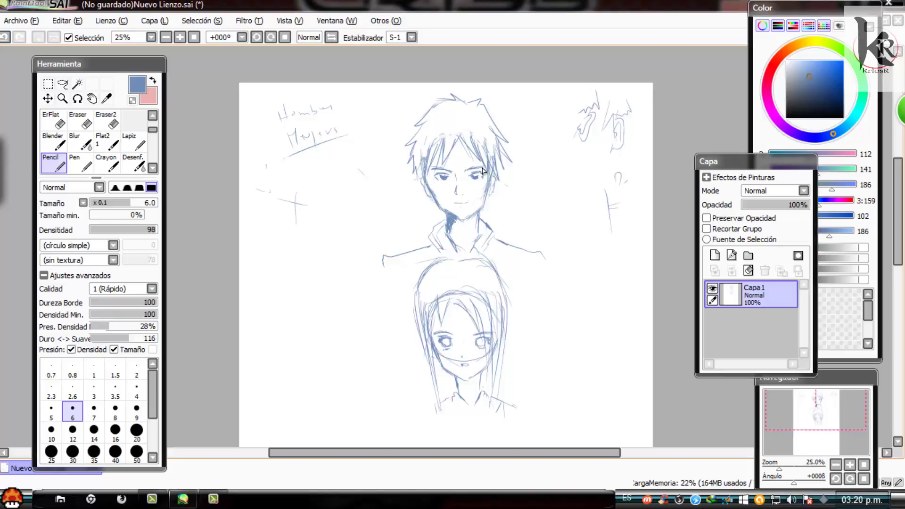
left_click_drag(514, 405, 527, 414)
left_click_drag(428, 409, 413, 420)
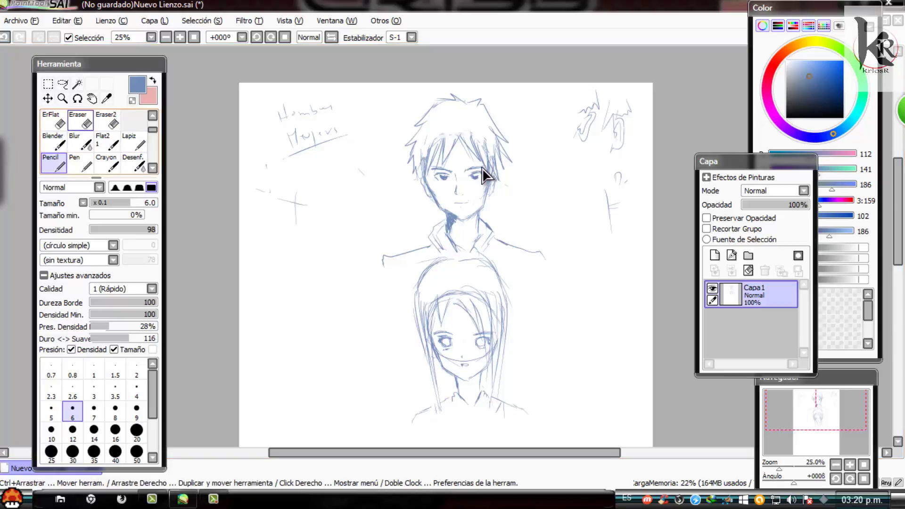
Erase the construction lines across the second figure's forehead and lower face with the ErFlat eraser at size 20.
left_click(54, 120)
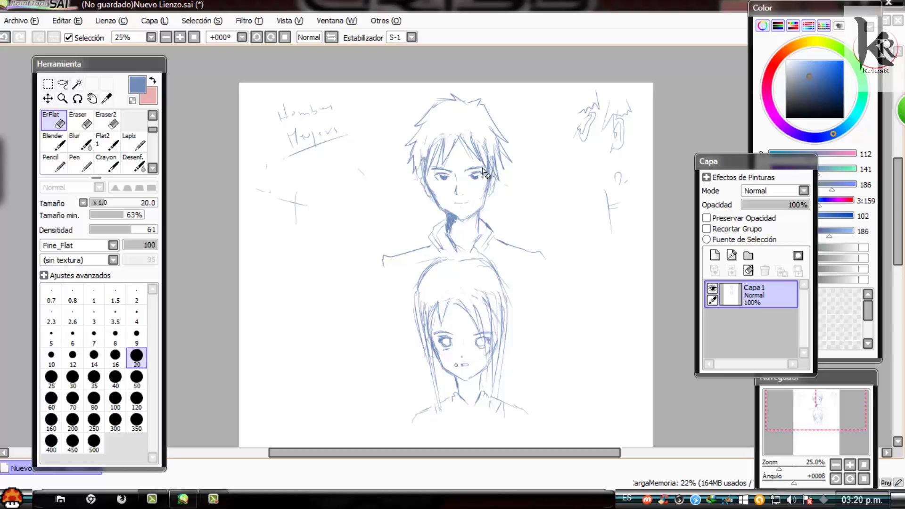
left_click_drag(456, 365, 455, 365)
key("m")
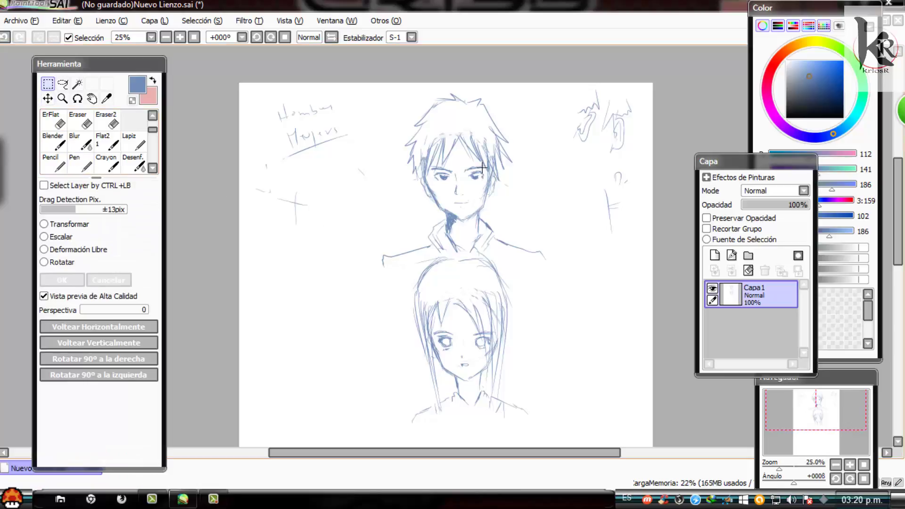
left_click_drag(370, 336, 524, 431)
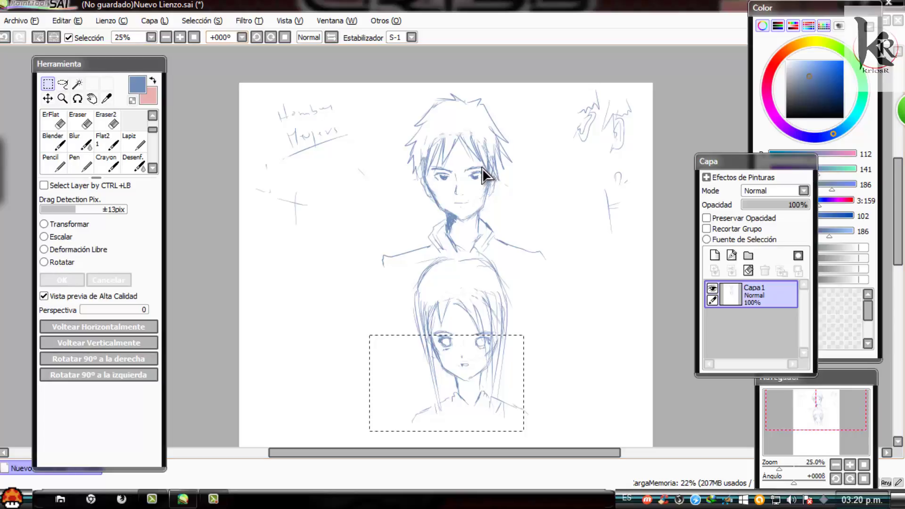
key("alt+s")
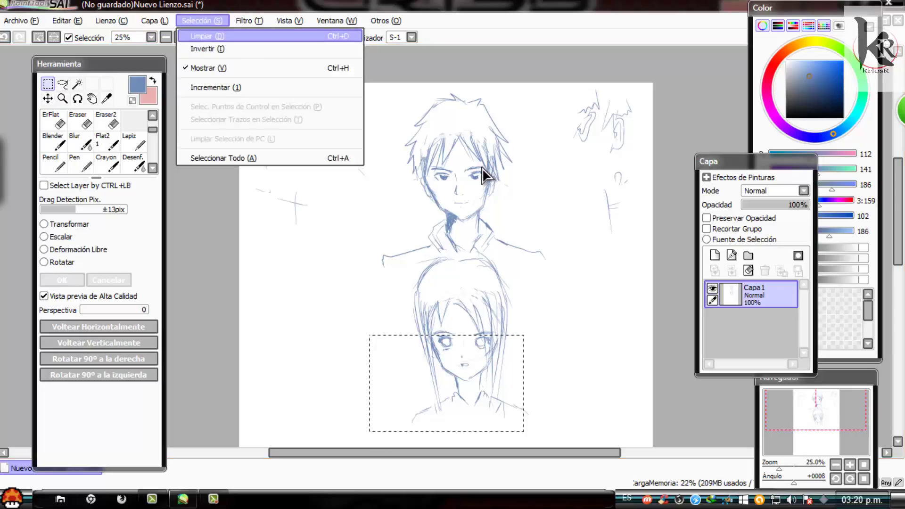
key("Down")
key("Return")
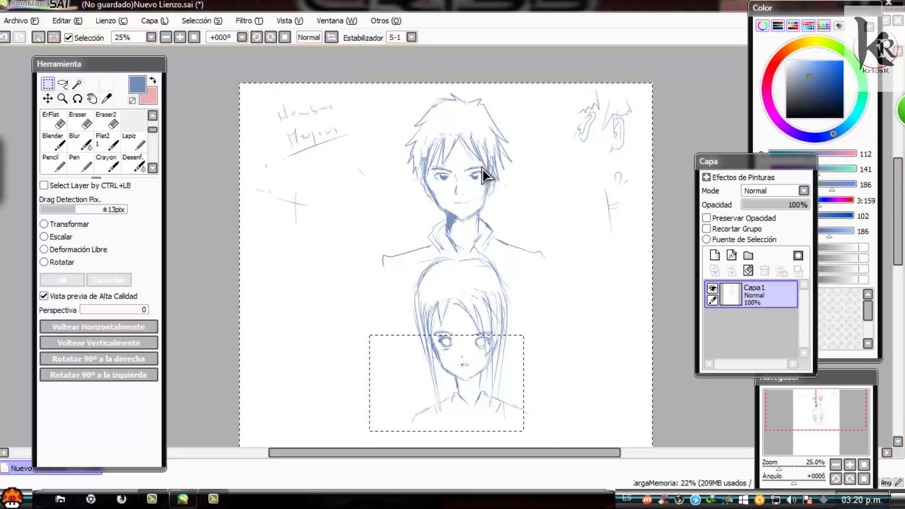
key("alt+s")
key("Down")
key("Up")
key("Down")
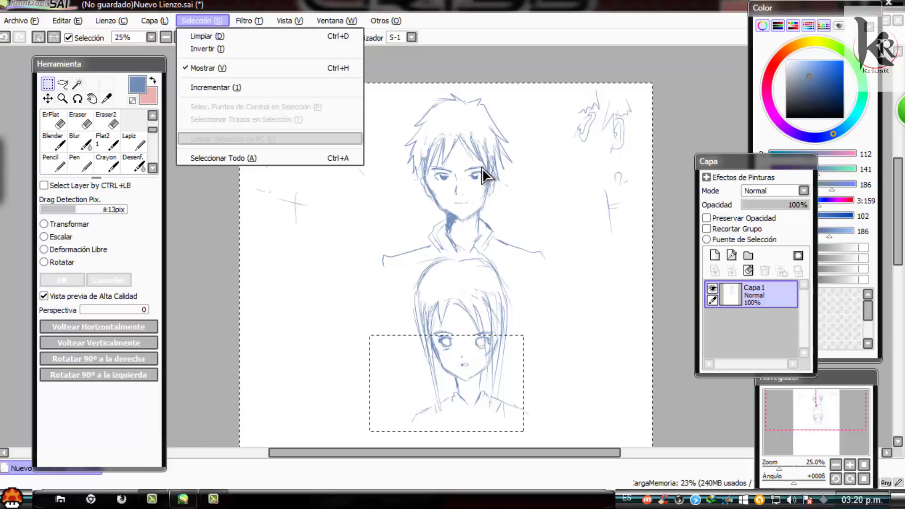
key("Down")
key("Down")
key("Escape")
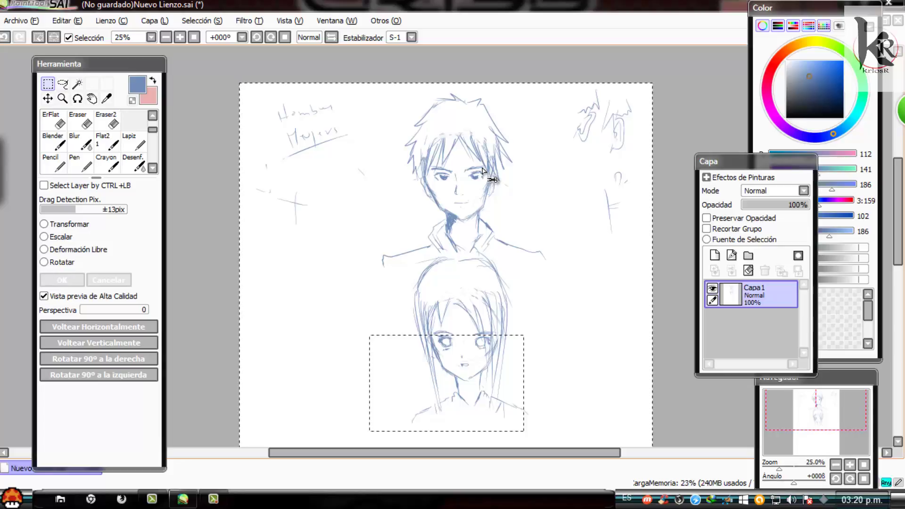
key("ctrl+z")
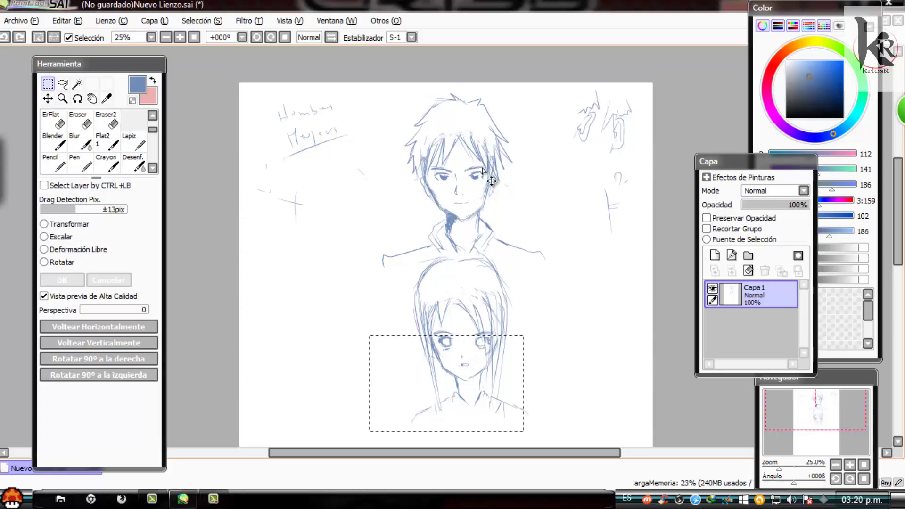
key("ctrl+d")
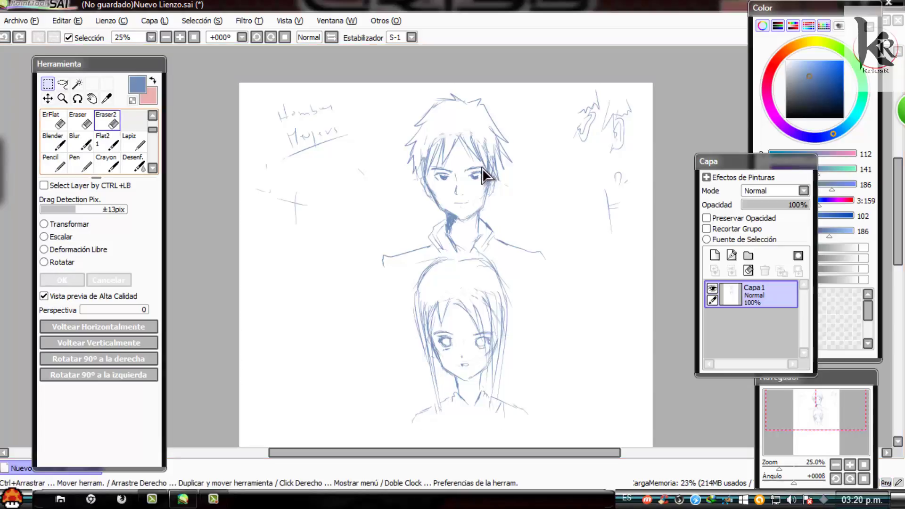
Start a Matiz y Saturación adjustment on the sketch layer and set Saturación to -100.
key("alt+e")
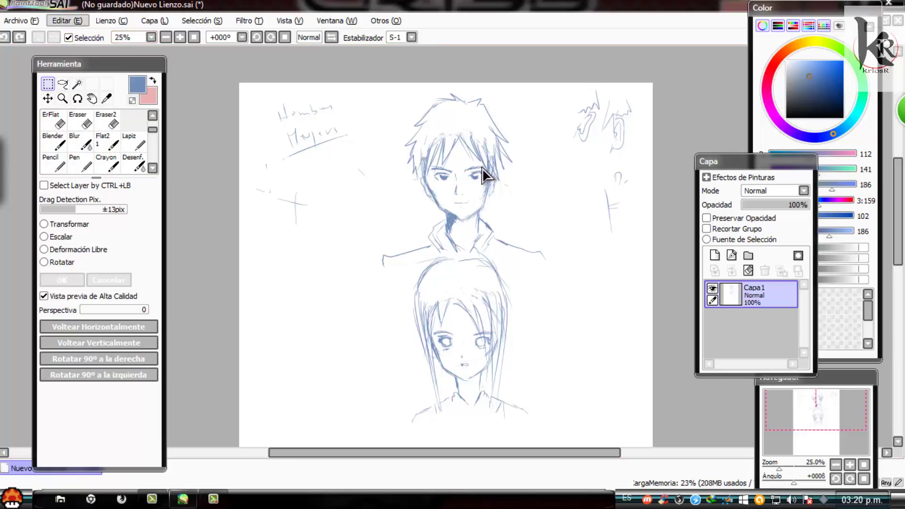
key("Right")
key("Right")
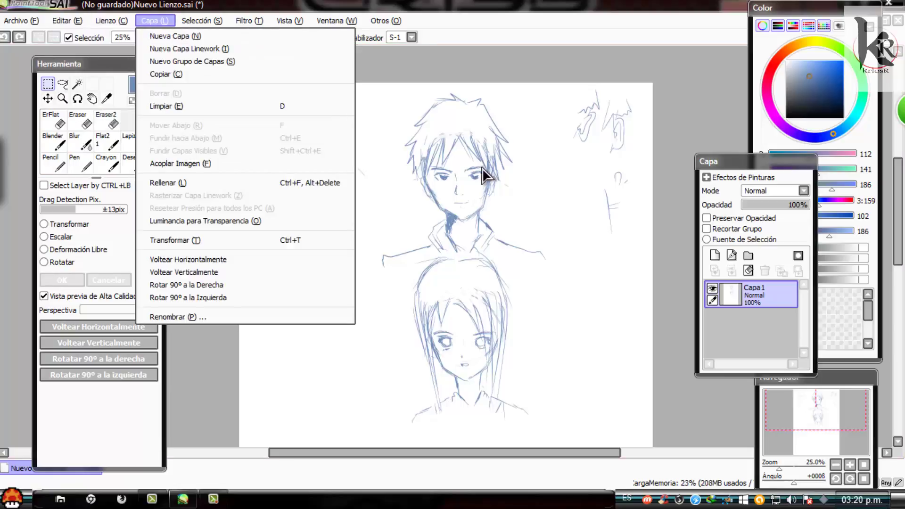
key("Right")
key("Right")
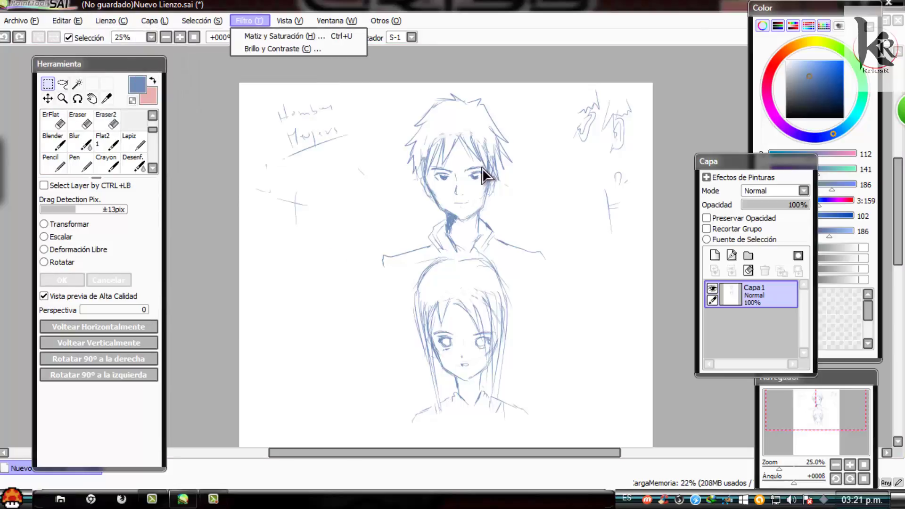
key("Down")
key("Return")
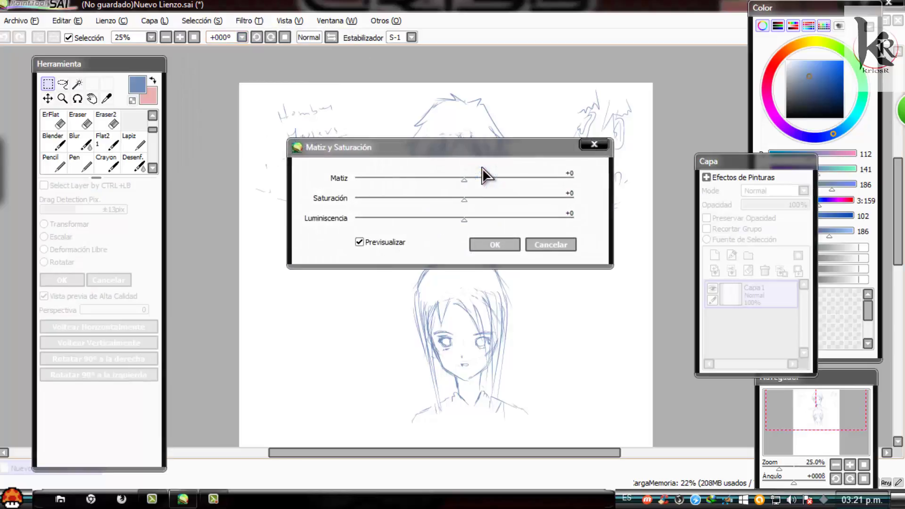
left_click_drag(465, 180, 548, 179)
key("Right")
key("Tab")
key("Right")
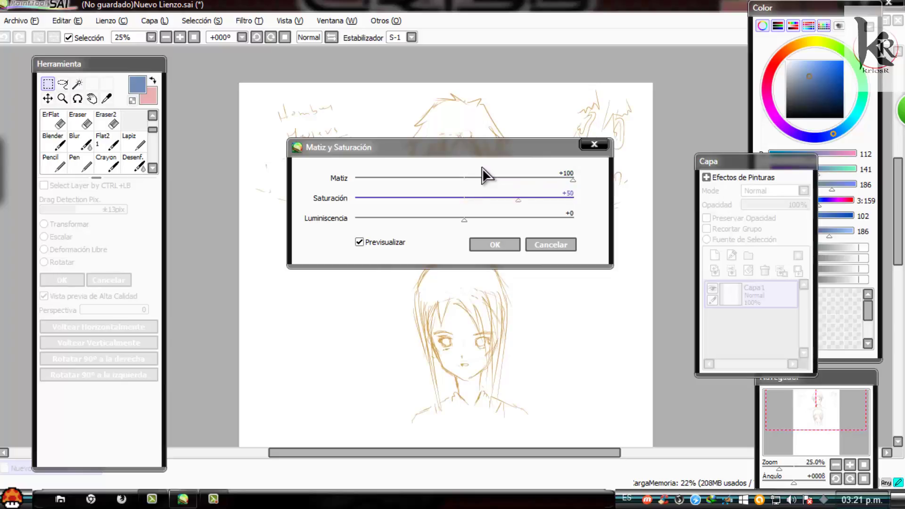
key("Left")
Set Matiz and Luminiscencia to -100 and apply the adjustment to the sketch.
key("shift+Tab")
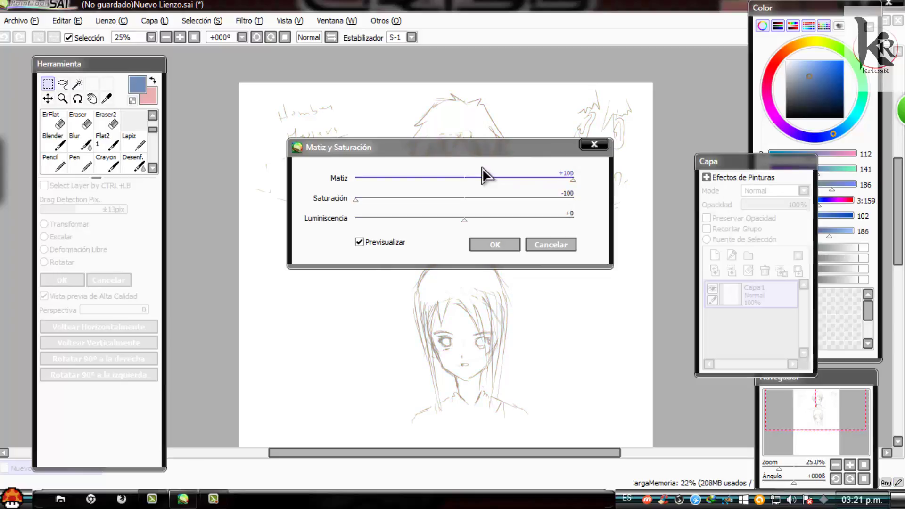
key("Left")
key("Left")
key("Left")
key("Left")
key("Left")
key("Left")
key("Left")
key("Left")
key("Left")
key("Left")
key("Tab")
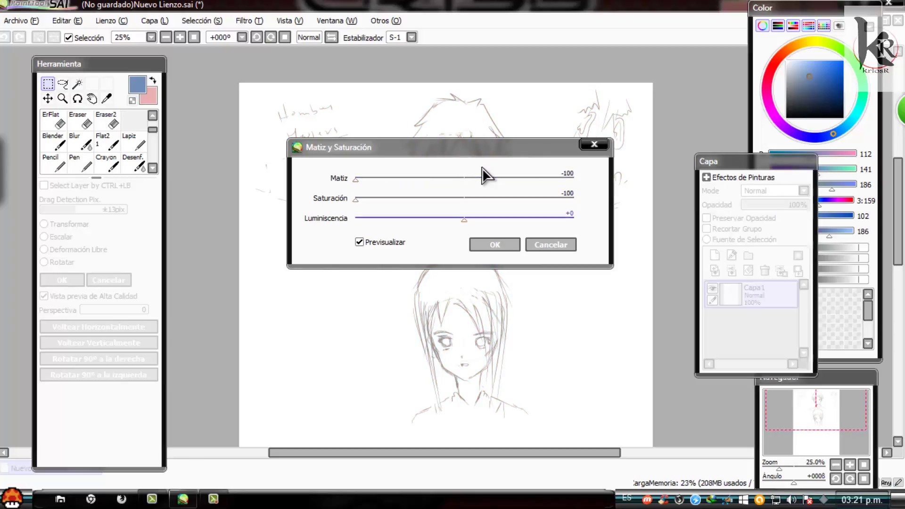
key("Left")
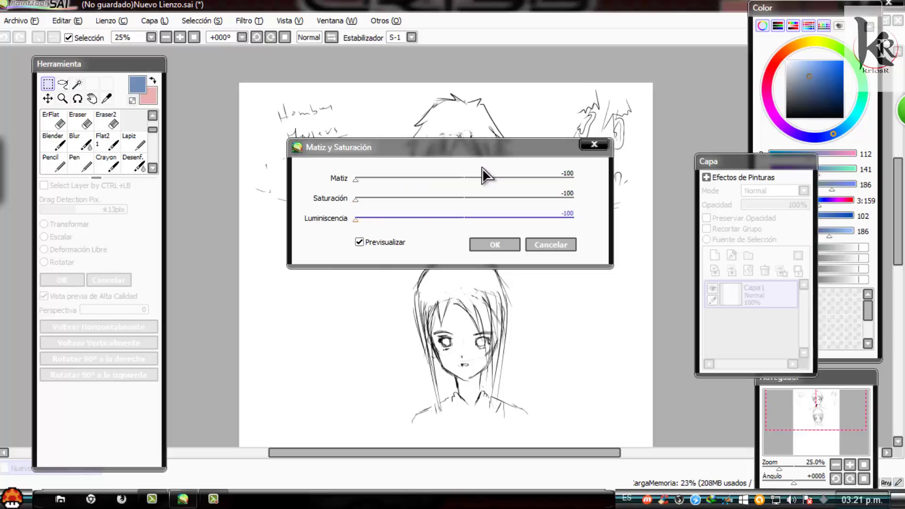
key("Tab")
key("Return")
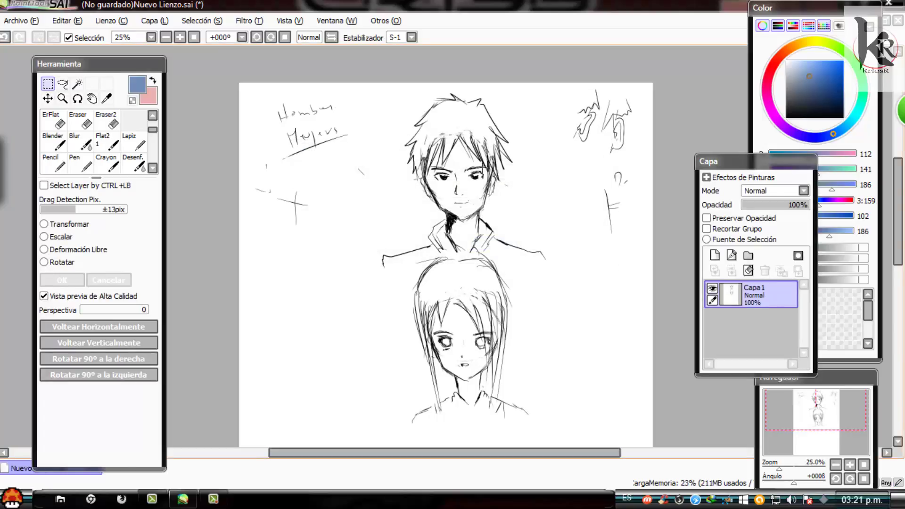
Draw a lower, flatter crown contour across the second head's hair with the size 6 Pencil in blue.
left_click(53, 163)
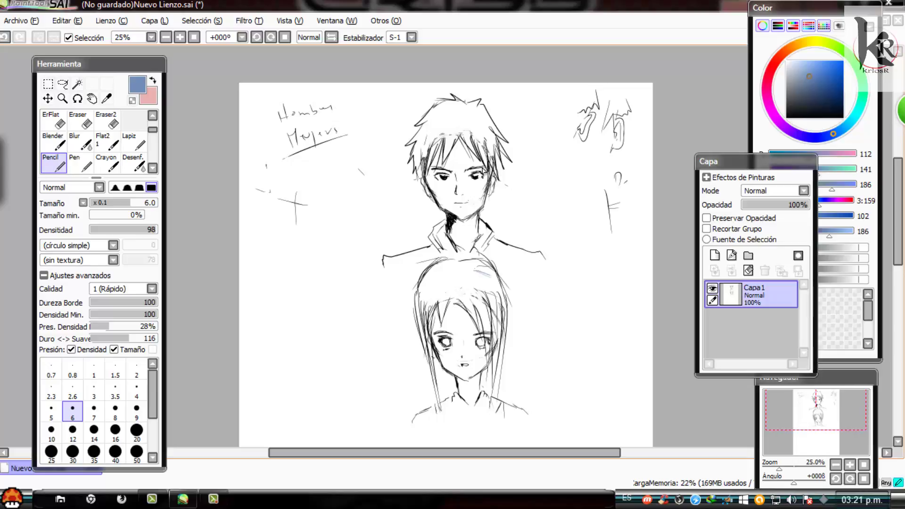
left_click_drag(486, 274, 498, 282)
left_click_drag(478, 268, 497, 289)
mouse_move(440, 275)
left_mouse_down()
mouse_move(416, 296)
mouse_move(453, 270)
left_mouse_up()
left_click_drag(444, 272, 471, 272)
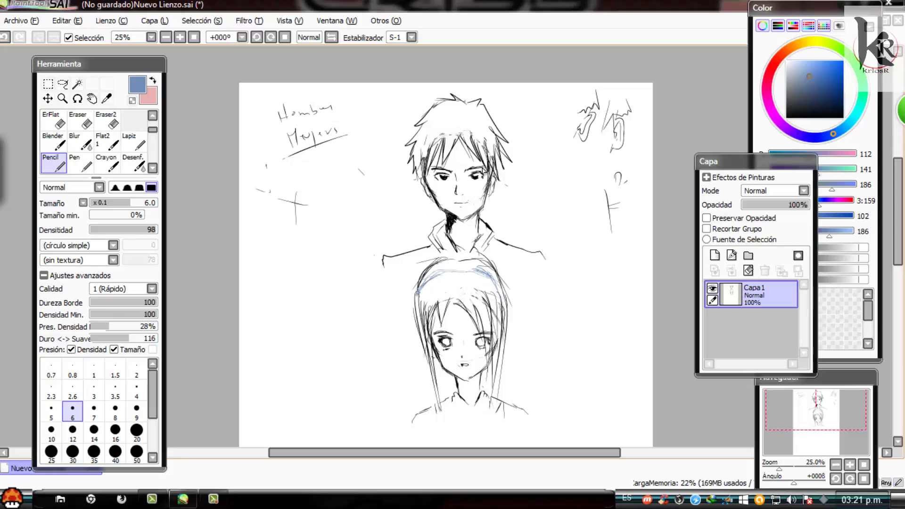
Erase the old outer crown lines above the second head with the ErFlat eraser at size 20.
left_click(52, 120)
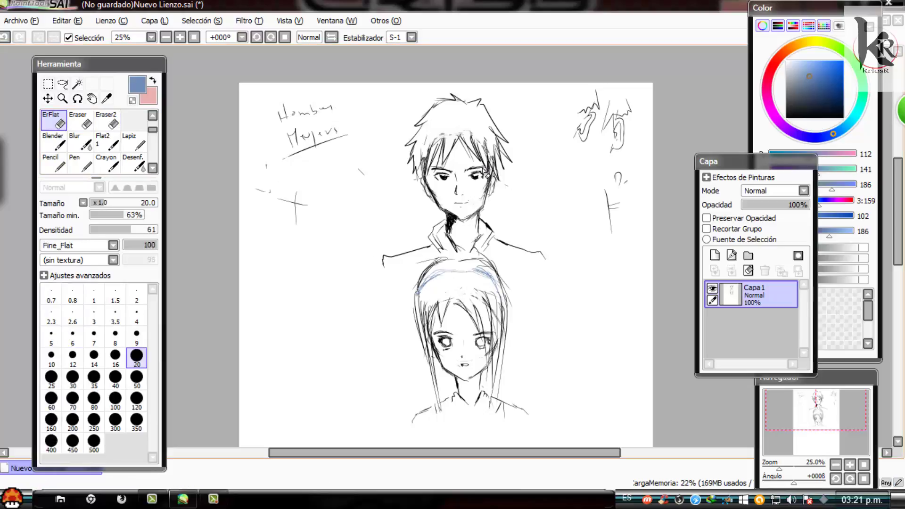
mouse_move(434, 264)
left_mouse_down()
mouse_move(445, 259)
mouse_move(422, 274)
mouse_move(472, 261)
mouse_move(443, 258)
mouse_move(427, 259)
mouse_move(493, 268)
mouse_move(425, 268)
left_mouse_up()
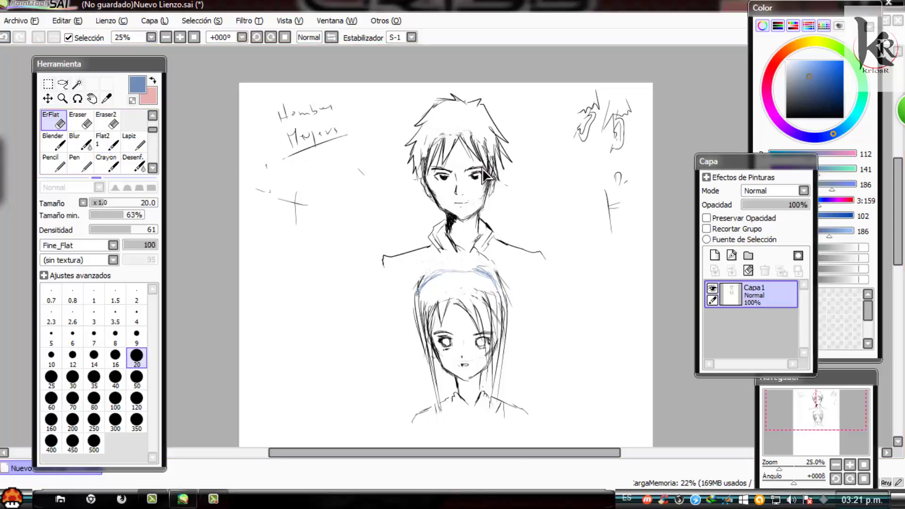
left_click(53, 163)
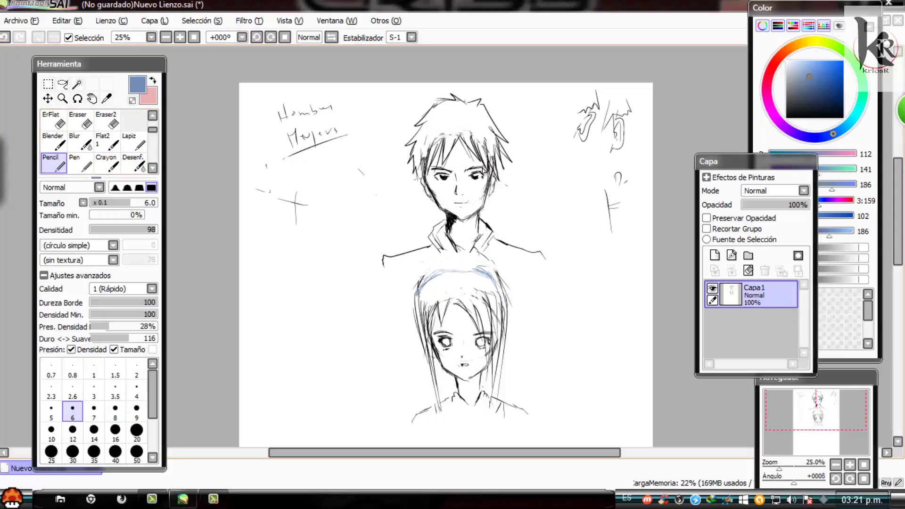
Apply Matiz y Saturación with Matiz and Saturación at -100 and lowered Luminiscencia to blacken the blue crown strokes.
key("alt+t")
key("Down")
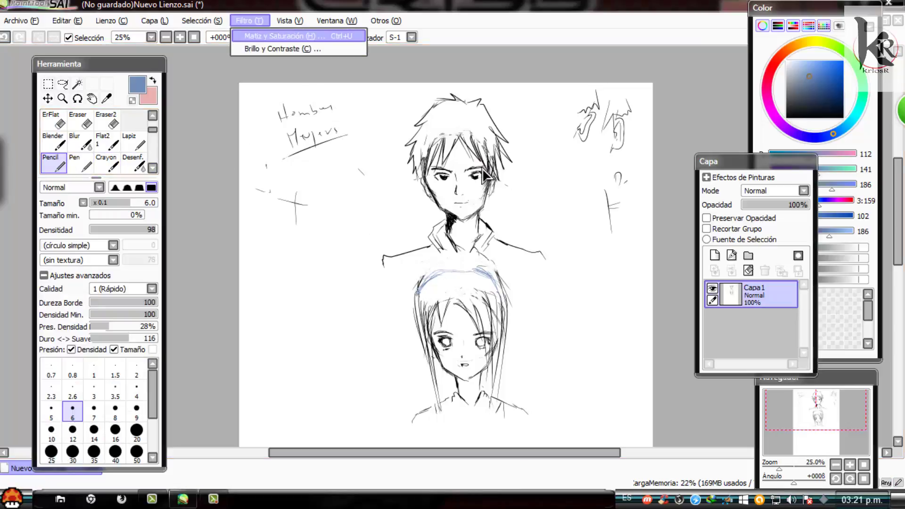
key("Return")
left_click_drag(465, 180, 356, 179)
key("Home")
key("Down")
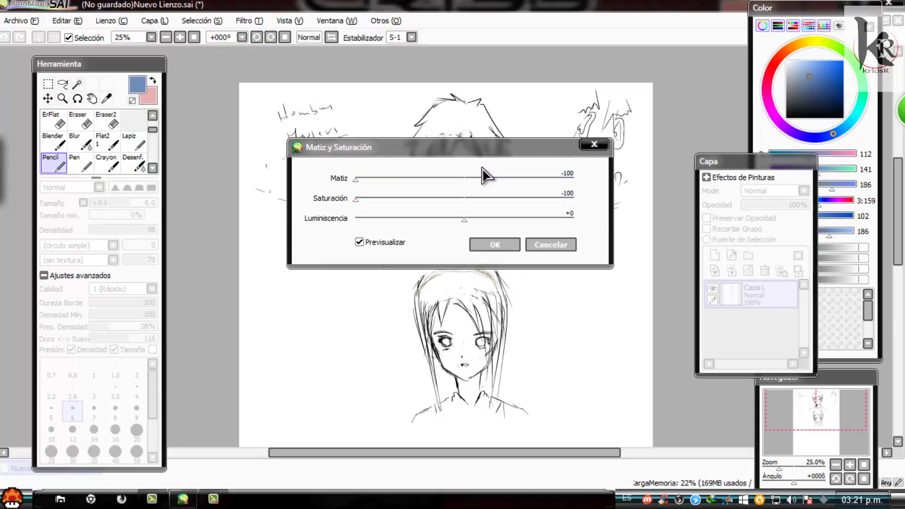
key("Home")
key("Down")
key("Return")
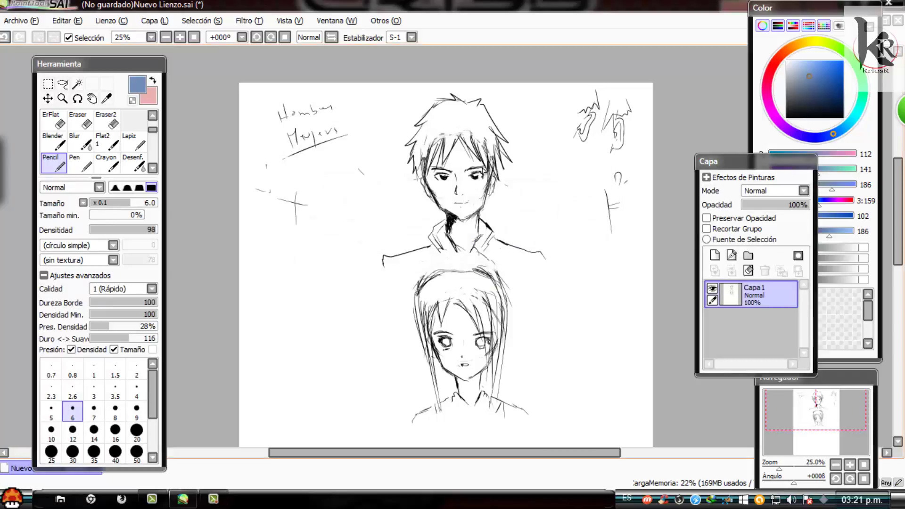
Pick near-black (RGB 9, 9, 9) and darken the second figure's crown, side hair, eye details and neck shadow.
left_click_drag(790, 113, 787, 116)
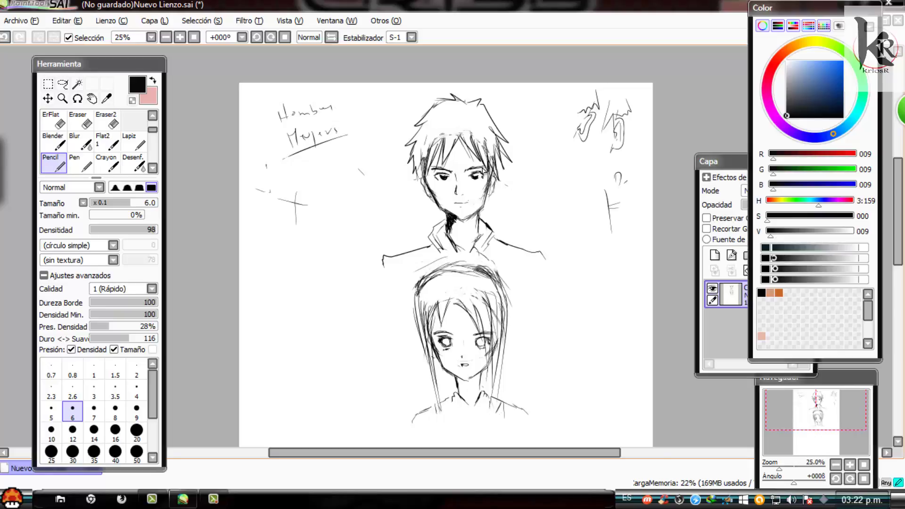
mouse_move(431, 273)
left_mouse_down()
mouse_move(487, 277)
mouse_move(409, 298)
left_mouse_up()
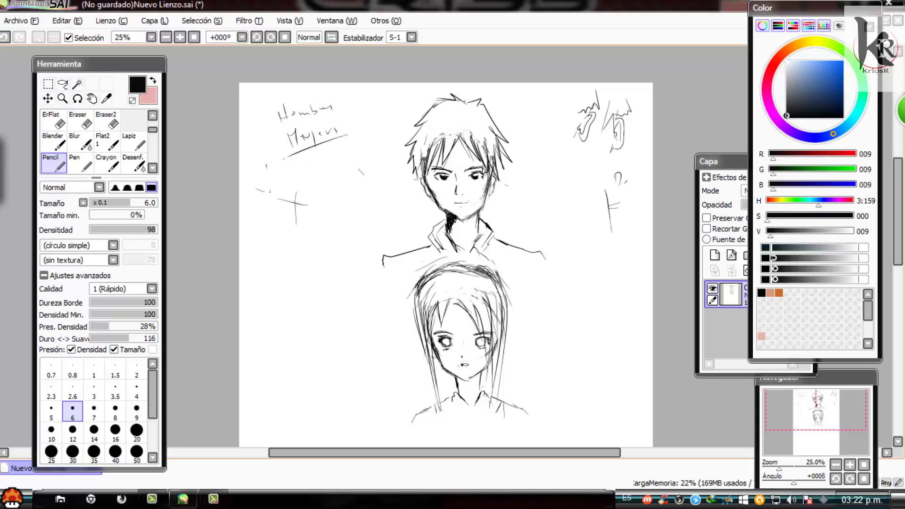
left_click_drag(485, 292, 496, 325)
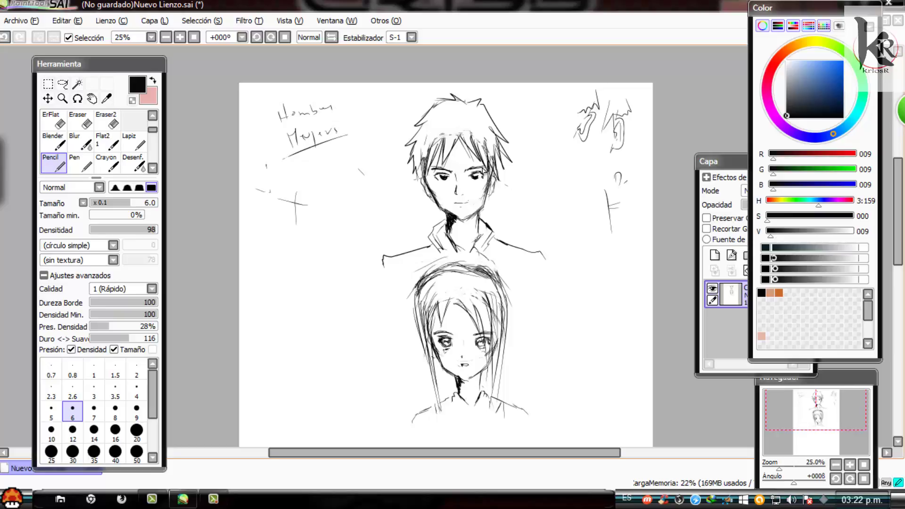
Draw black hair strands on both sides of the second figure's neck and along the outer left side of her hair.
left_click_drag(442, 374, 447, 394)
left_click_drag(446, 377, 455, 390)
mouse_move(454, 380)
left_mouse_down()
mouse_move(456, 392)
mouse_move(491, 396)
left_mouse_up()
left_click_drag(492, 380, 487, 394)
left_click_drag(488, 376, 482, 389)
left_click_drag(484, 381, 482, 389)
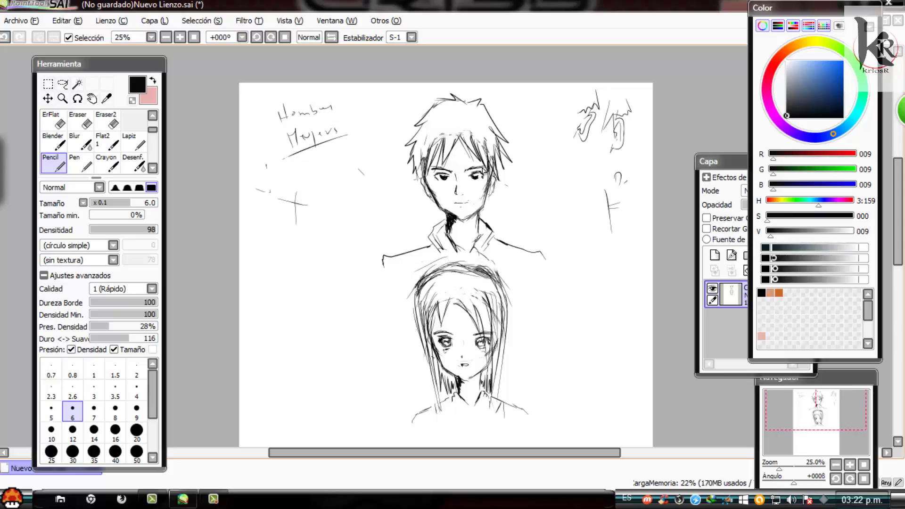
left_click_drag(417, 294, 420, 369)
left_click_drag(420, 337, 431, 382)
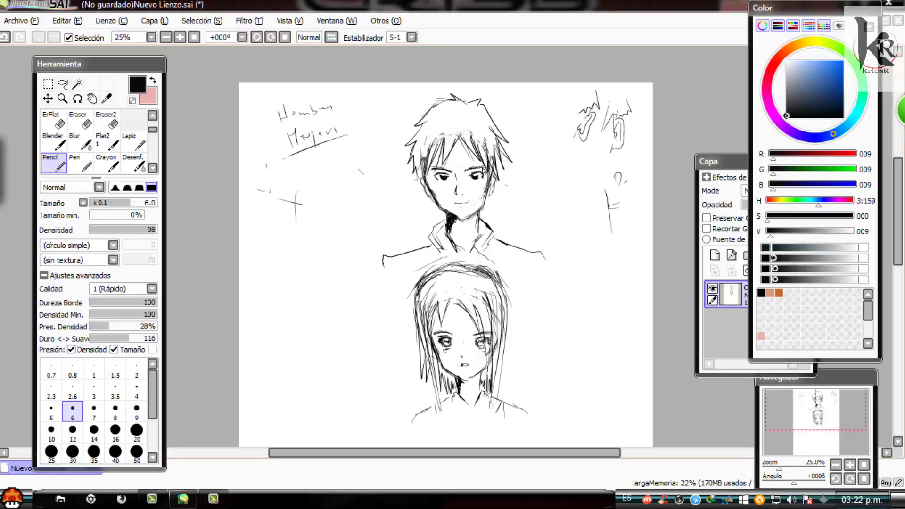
Label the upper portrait "M" and the lower portrait "F", each with a short pointer line.
left_click_drag(368, 208, 395, 184)
mouse_move(349, 218)
left_mouse_down()
mouse_move(348, 198)
mouse_move(363, 218)
left_mouse_up()
left_click_drag(395, 370, 315, 346)
mouse_move(314, 351)
left_mouse_down()
mouse_move(328, 357)
mouse_move(318, 377)
left_mouse_up()
Pick near-black (RGB 5, 7, 9) and draw four small crosses in the empty margins on both sides of the portraits.
right_click(484, 166)
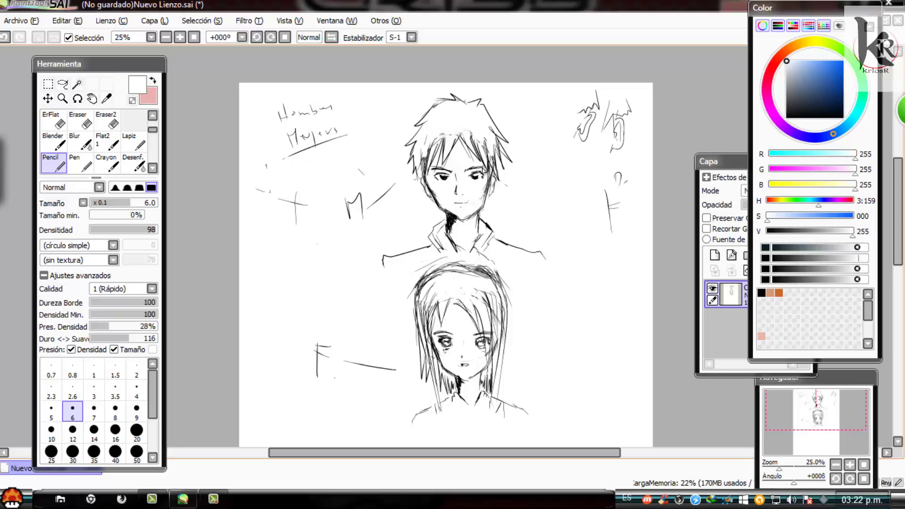
left_click(483, 174, "alt")
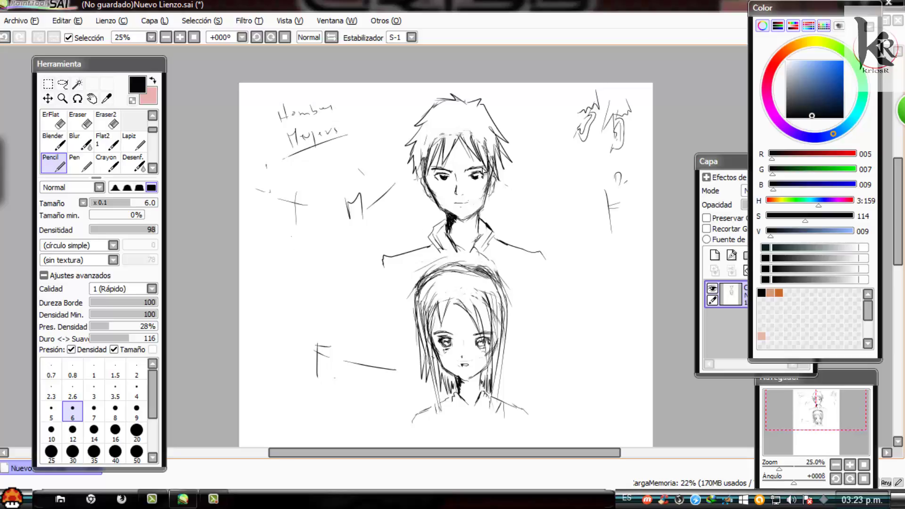
mouse_move(283, 232)
left_mouse_down()
mouse_move(280, 265)
mouse_move(291, 241)
left_mouse_up()
mouse_move(621, 250)
left_mouse_down()
mouse_move(617, 292)
mouse_move(631, 267)
left_mouse_up()
mouse_move(586, 354)
left_mouse_down()
mouse_move(570, 398)
mouse_move(588, 382)
left_mouse_up()
mouse_move(267, 366)
left_mouse_down()
mouse_move(277, 408)
mouse_move(280, 378)
left_mouse_up()
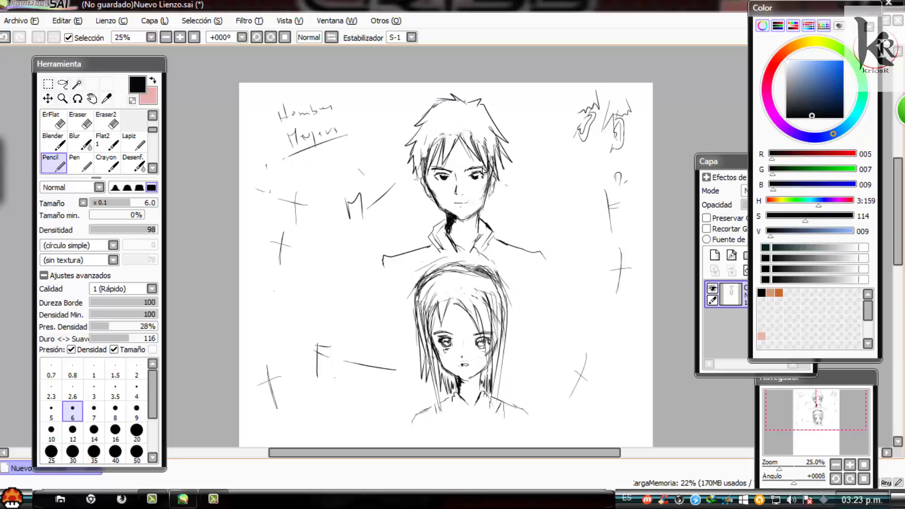
Sign the drawing with the artist's name between the two letter labels and underline it.
mouse_move(275, 289)
left_mouse_down()
mouse_move(282, 316)
mouse_move(279, 301)
mouse_move(315, 296)
left_mouse_up()
mouse_move(326, 267)
left_mouse_down()
mouse_move(327, 289)
mouse_move(346, 287)
left_mouse_up()
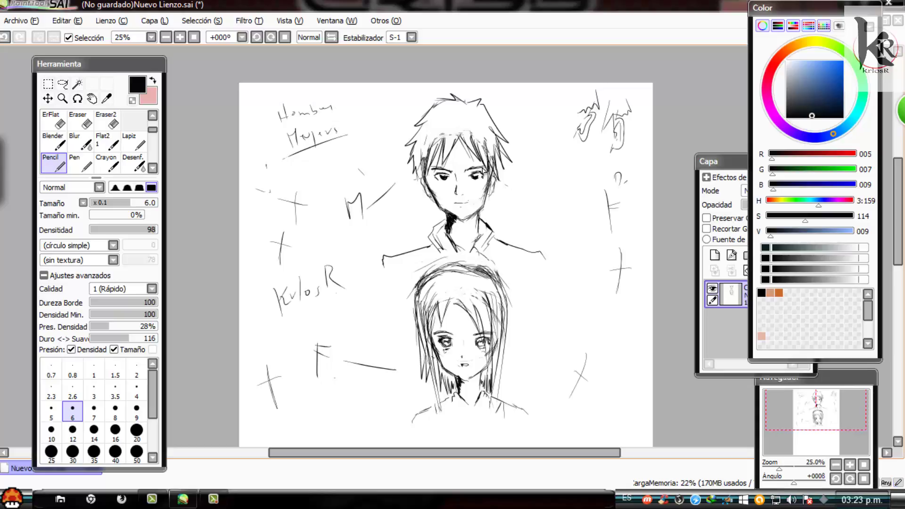
left_click_drag(261, 314, 351, 294)
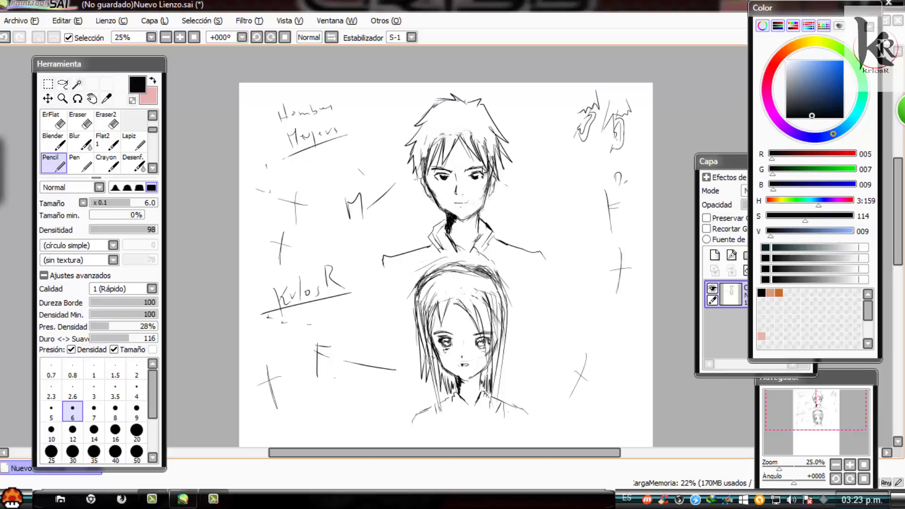